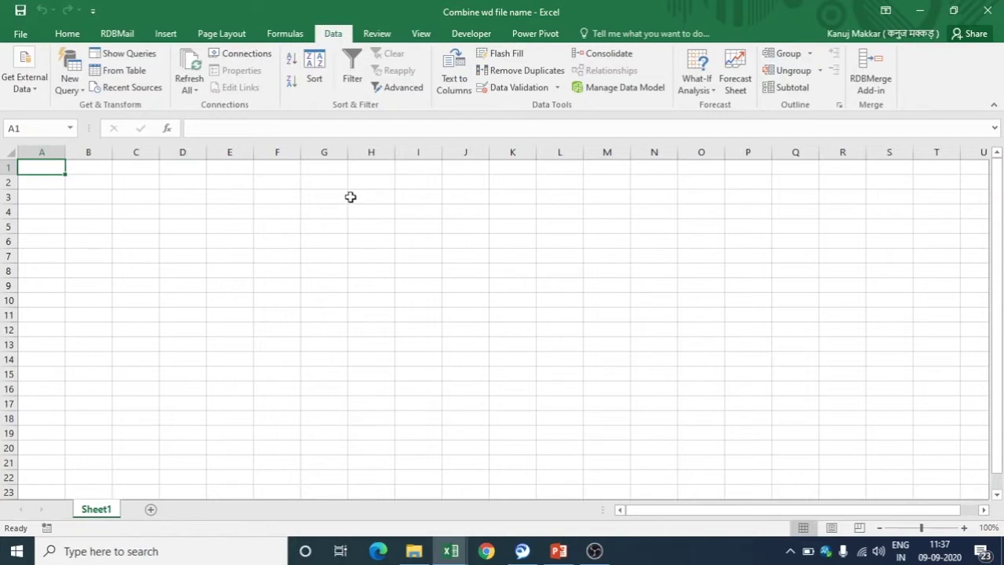
# Step: Create a new query from the folder Power query files\Region files - Copy and open it for editing
pyautogui.click(69, 79)
pyautogui.moveTo(89, 112)
pyautogui.click(263, 233)
pyautogui.click(623, 253)
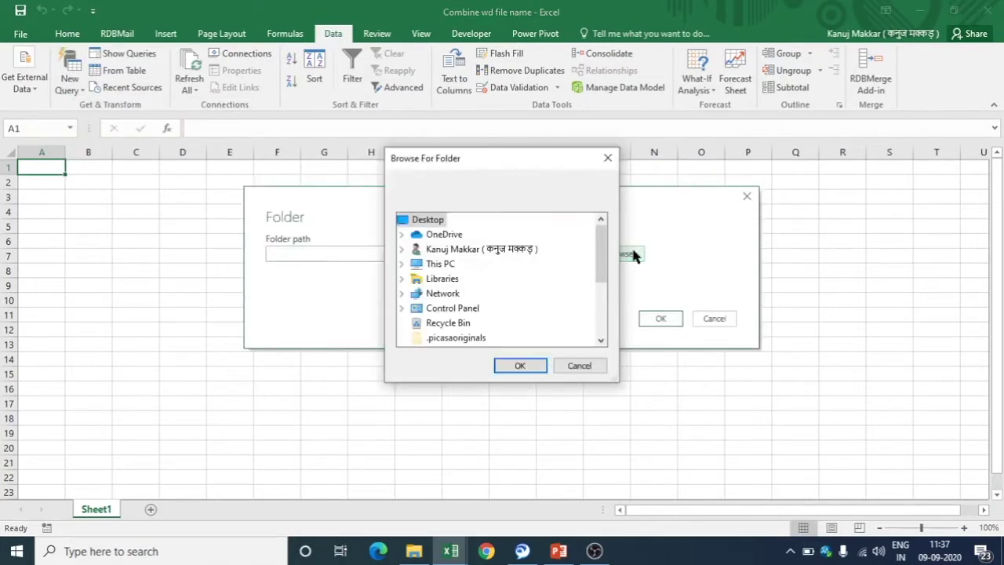
pyautogui.scroll(-5, 601, 332)
pyautogui.doubleClick(474, 312)
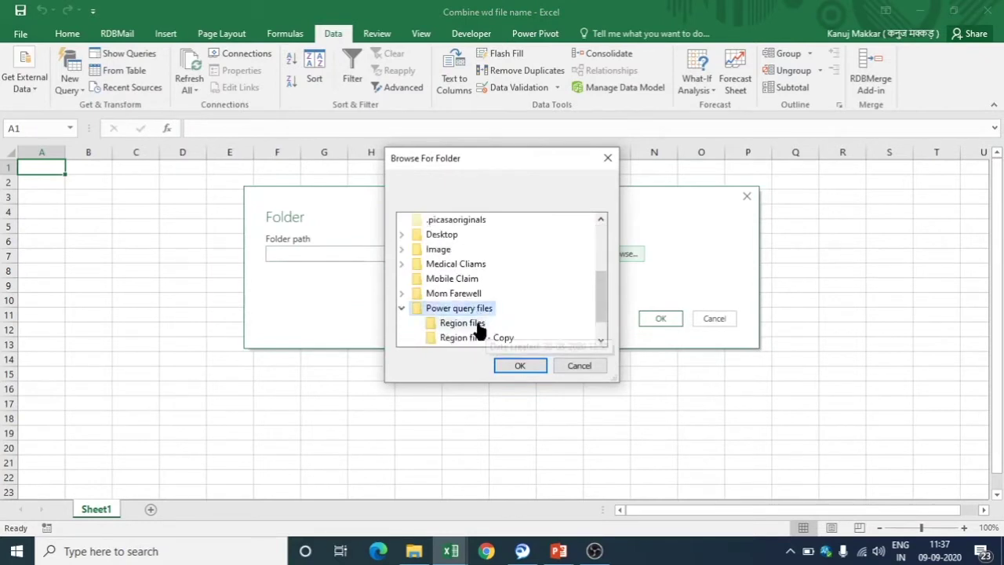
pyautogui.click(463, 330)
pyautogui.click(522, 365)
pyautogui.click(661, 321)
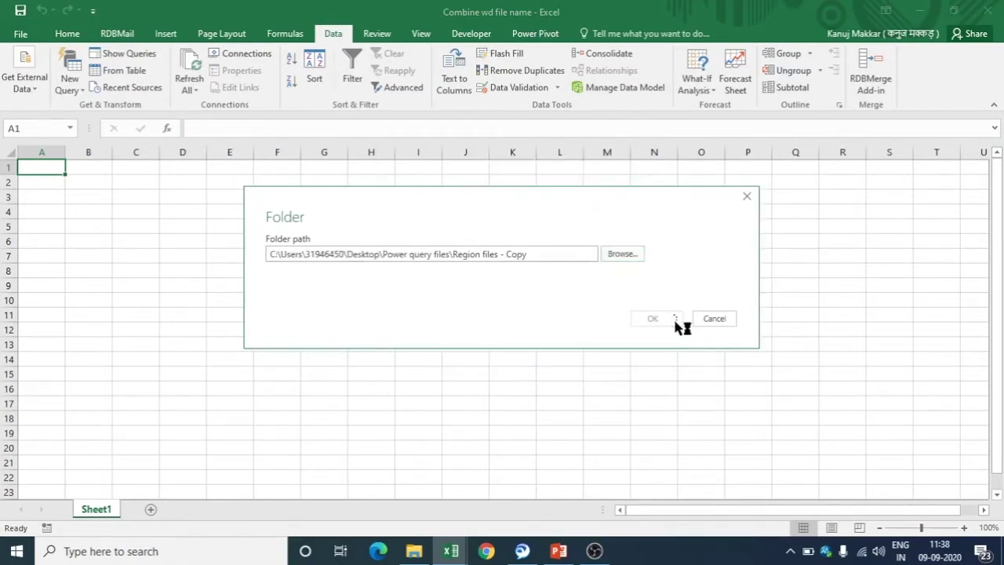
pyautogui.click(727, 480)
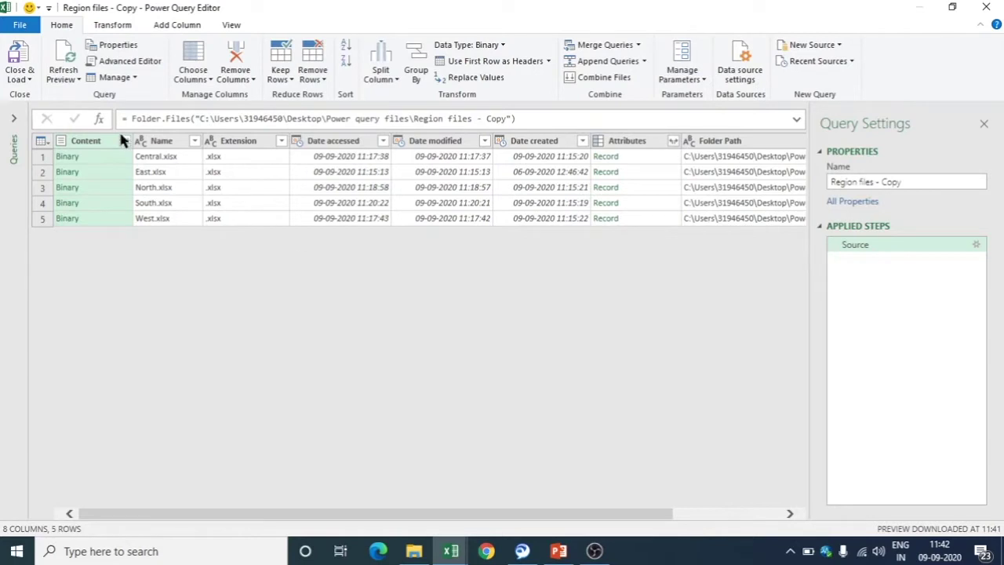
# Step: Remove all columns except Content and Name from the query
pyautogui.click(151, 143)
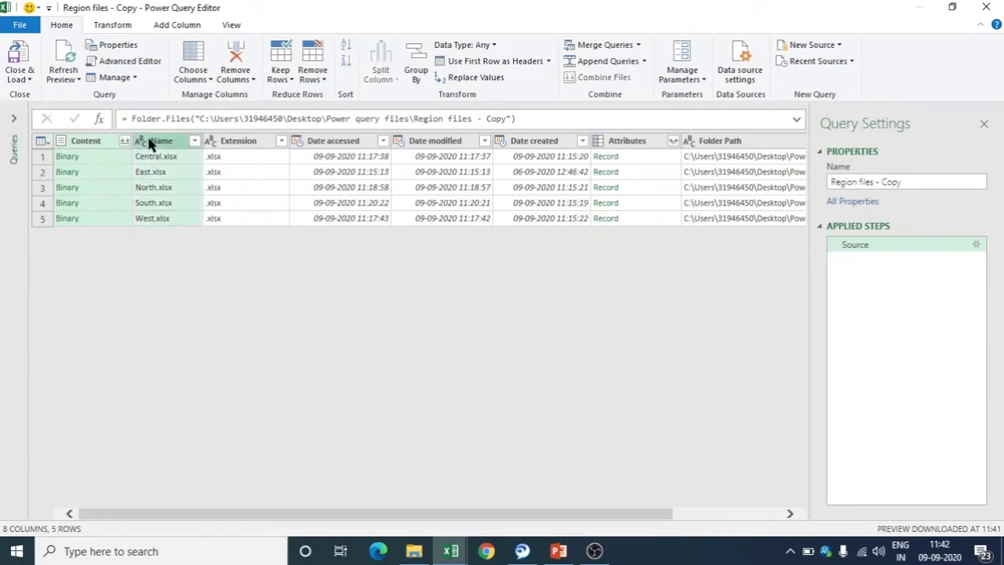
pyautogui.rightClick(148, 140)
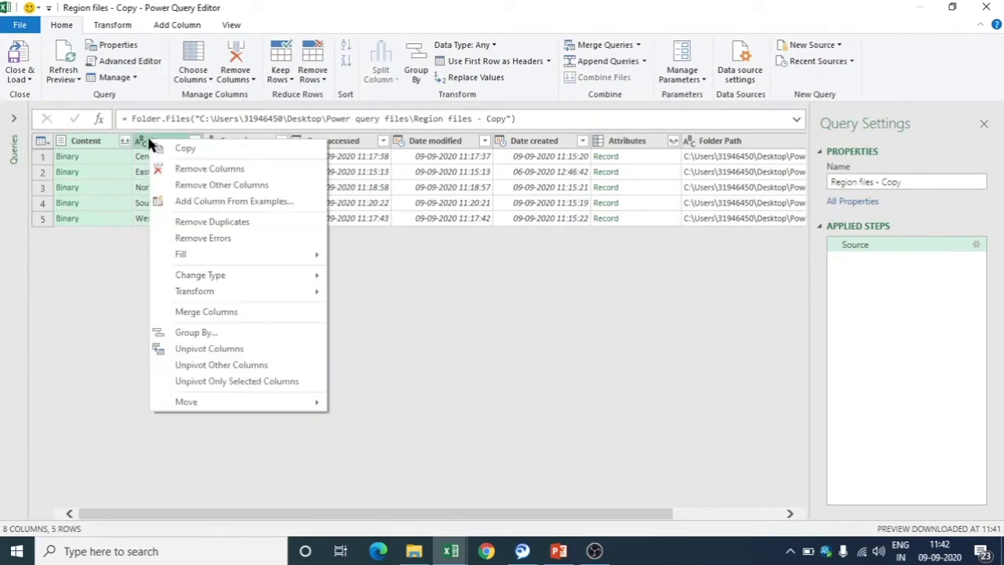
pyautogui.click(206, 185)
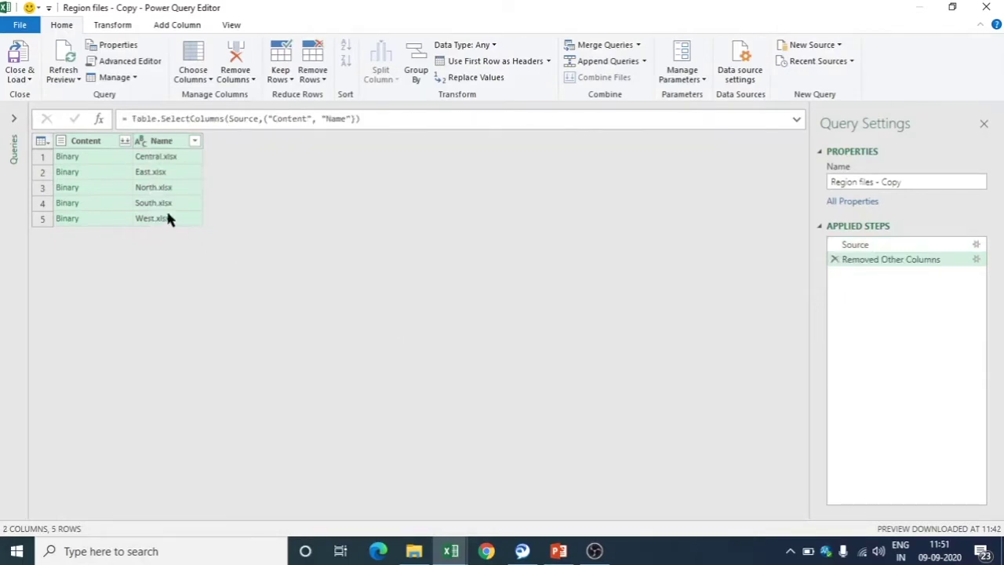
pyautogui.click(114, 160)
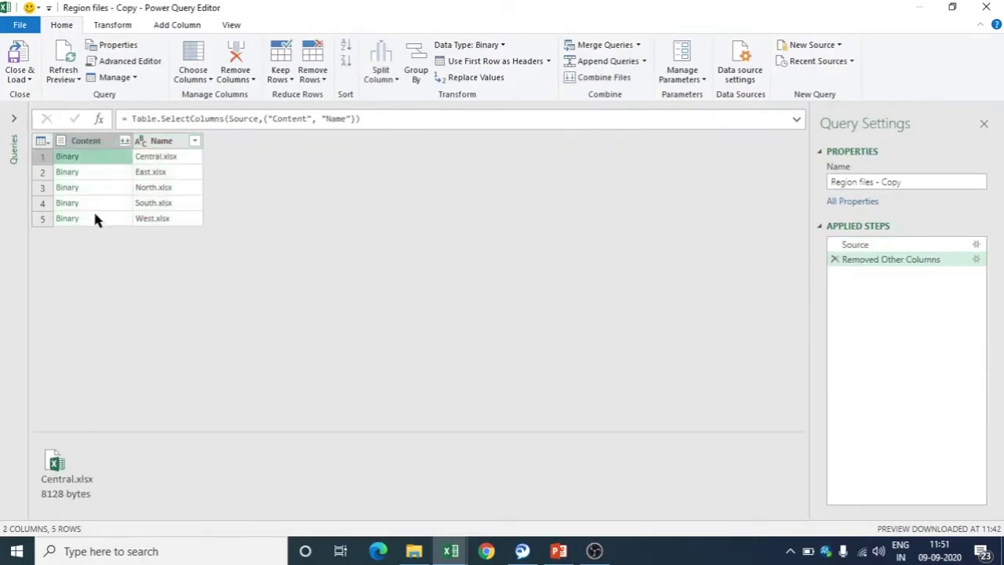
pyautogui.click(104, 171)
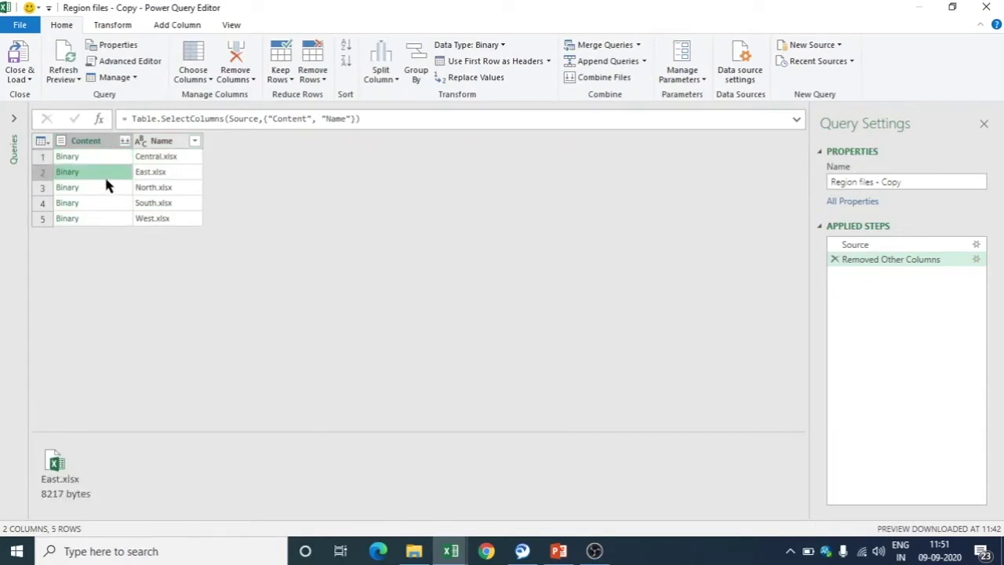
pyautogui.click(107, 189)
pyautogui.click(108, 205)
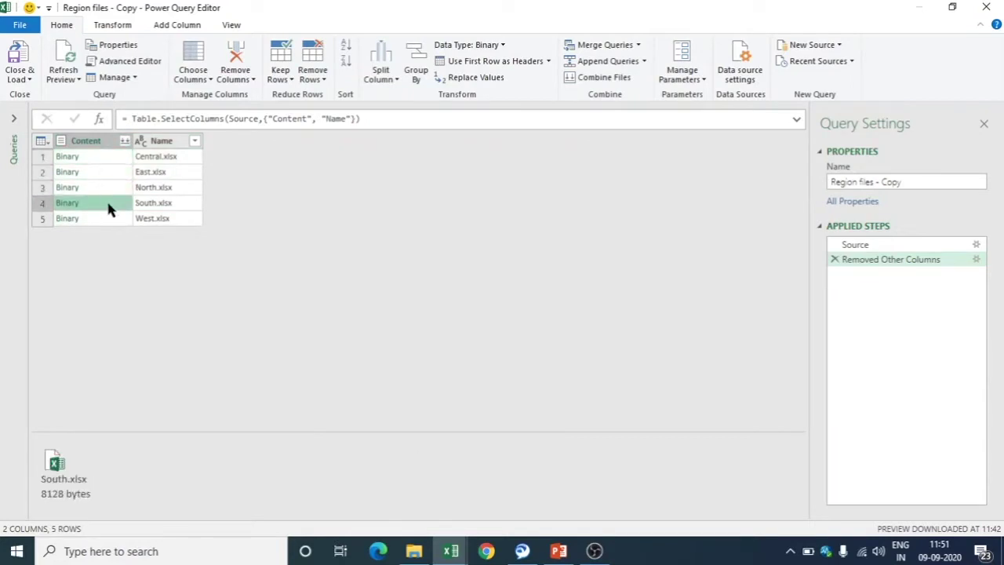
# Step: Split the Name column by the custom delimiter "." at each occurrence of the delimiter
pyautogui.click(179, 145)
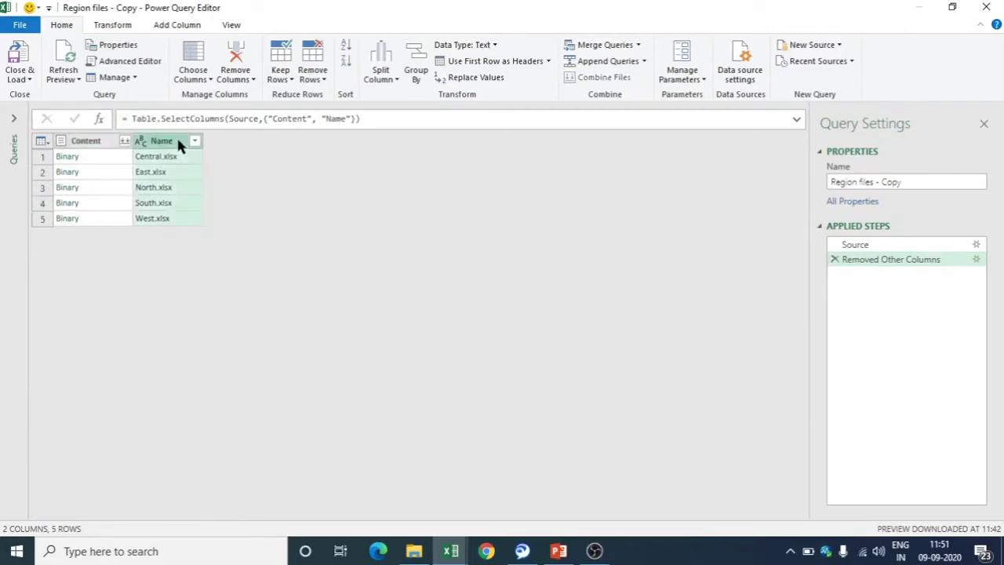
pyautogui.click(112, 24)
pyautogui.click(460, 75)
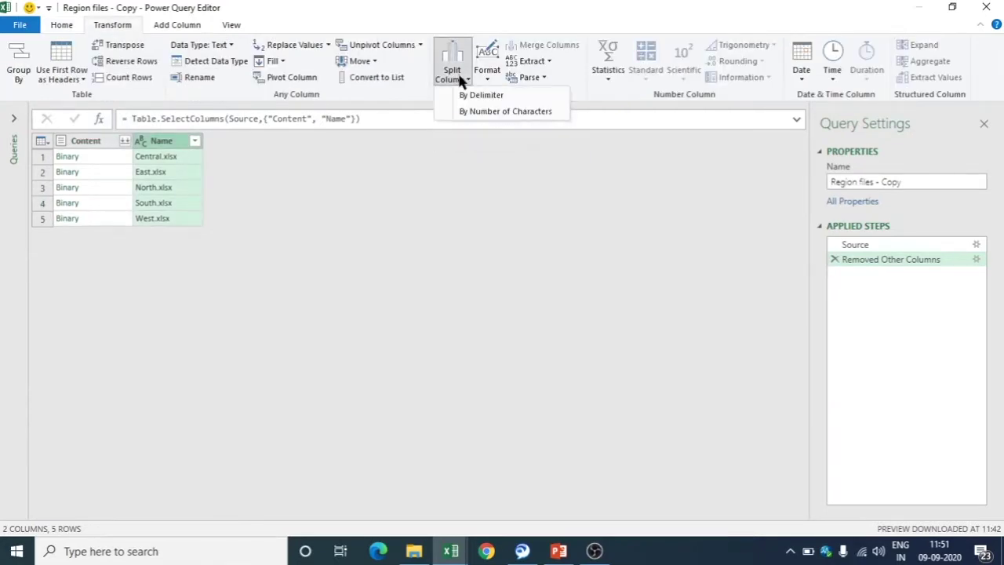
pyautogui.click(471, 95)
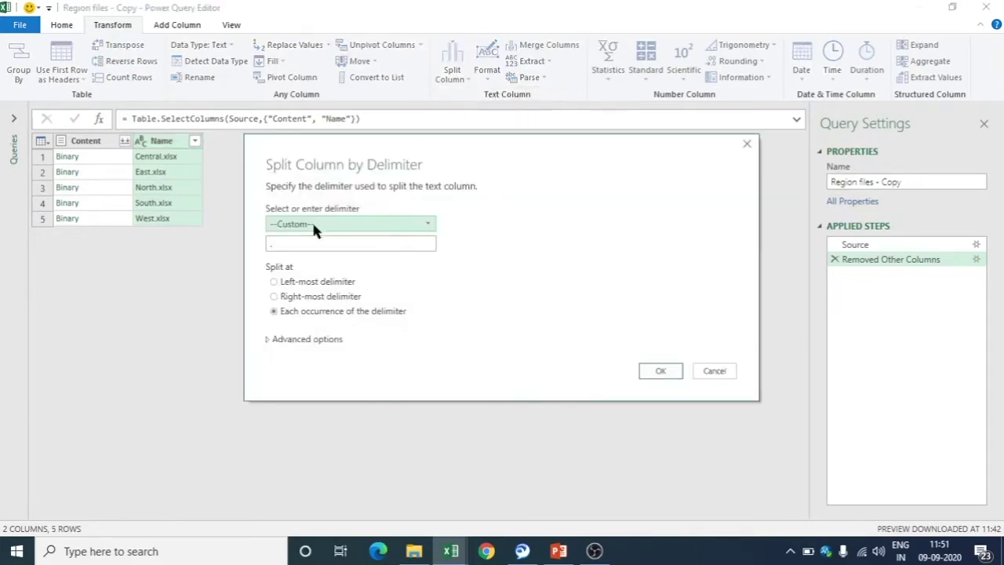
pyautogui.click(276, 247)
pyautogui.click(658, 372)
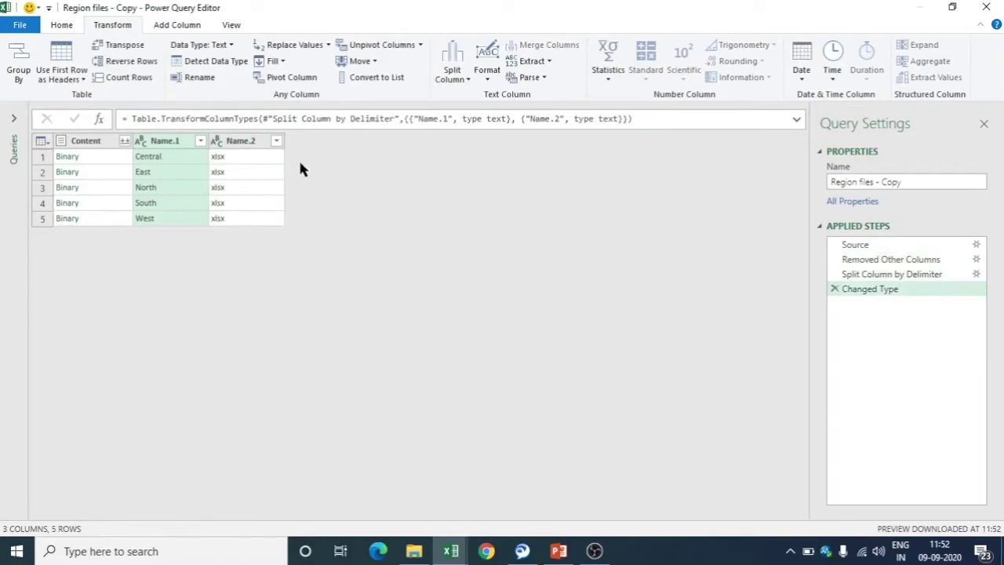
# Step: Remove the Name.2 column that holds the file extensions
pyautogui.click(242, 141)
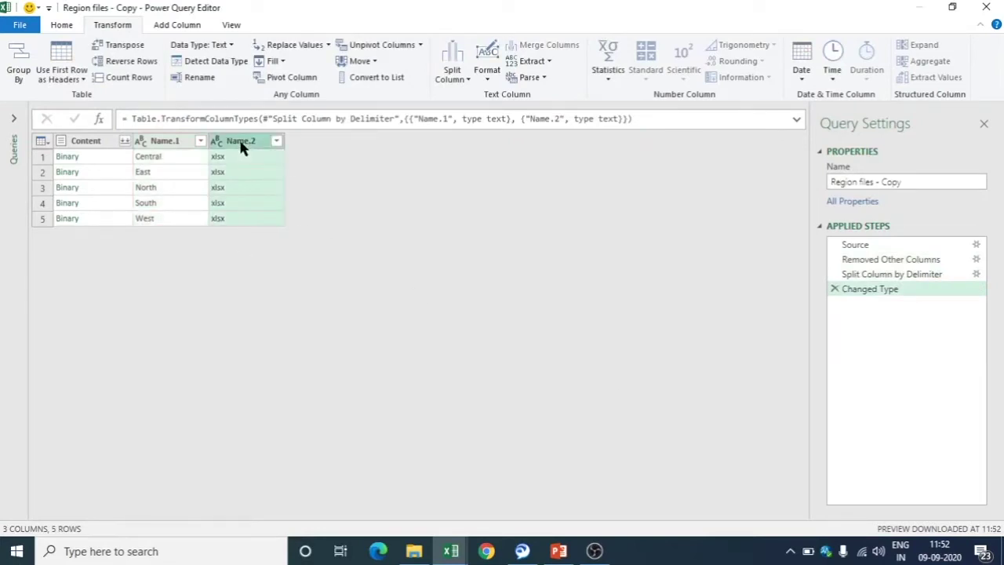
pyautogui.rightClick(241, 148)
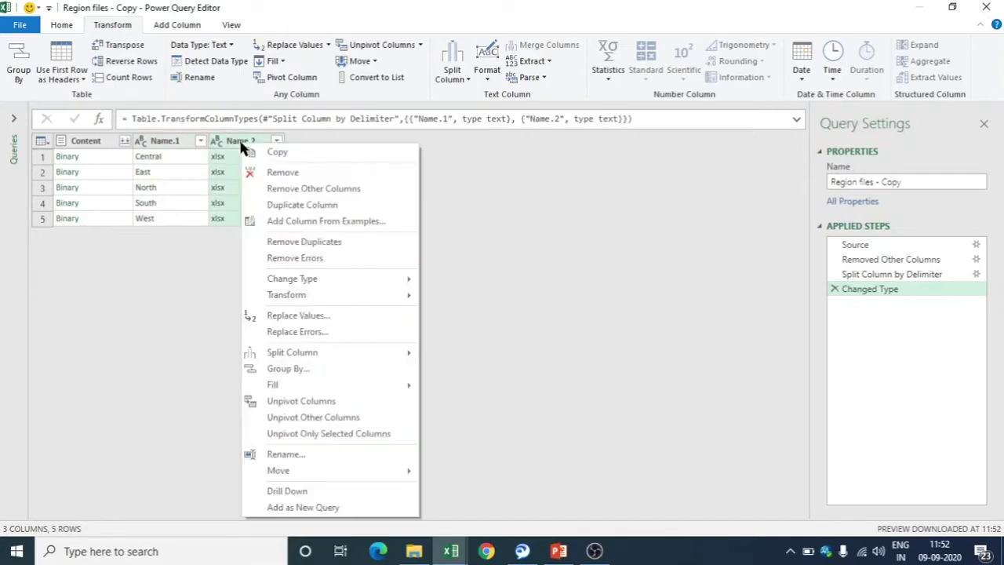
pyautogui.click(265, 170)
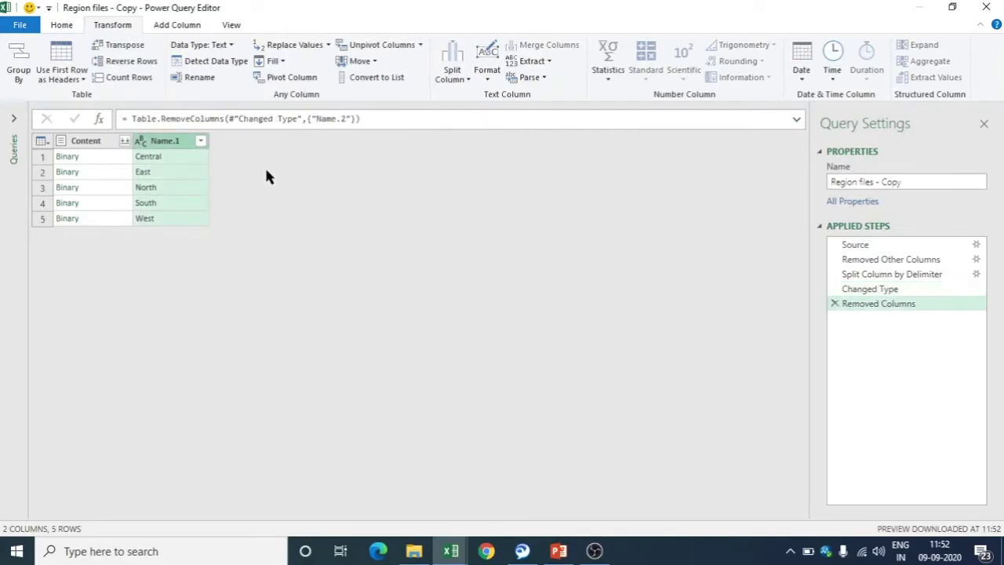
# Step: Start a custom column and name it Data
pyautogui.click(166, 28)
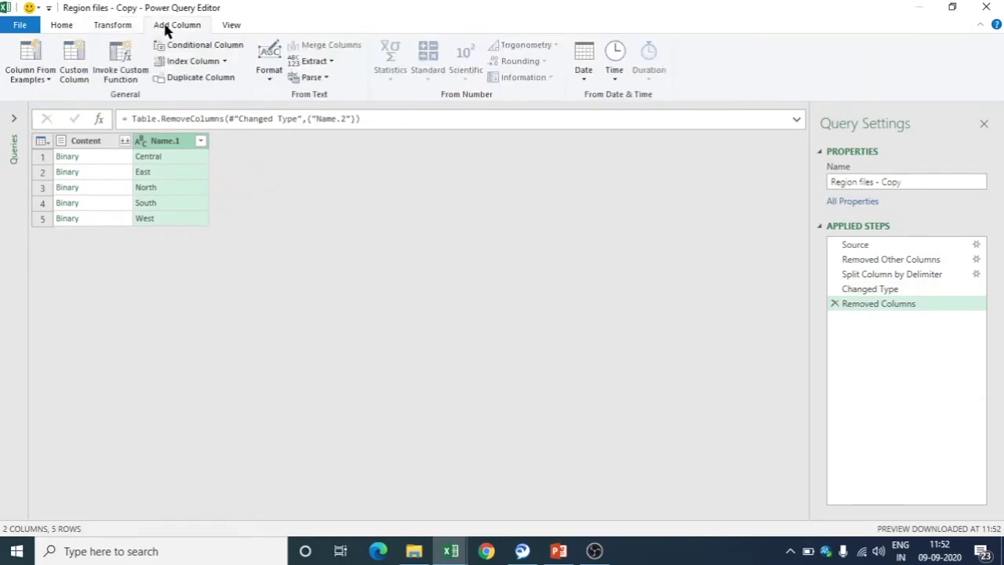
pyautogui.click(75, 63)
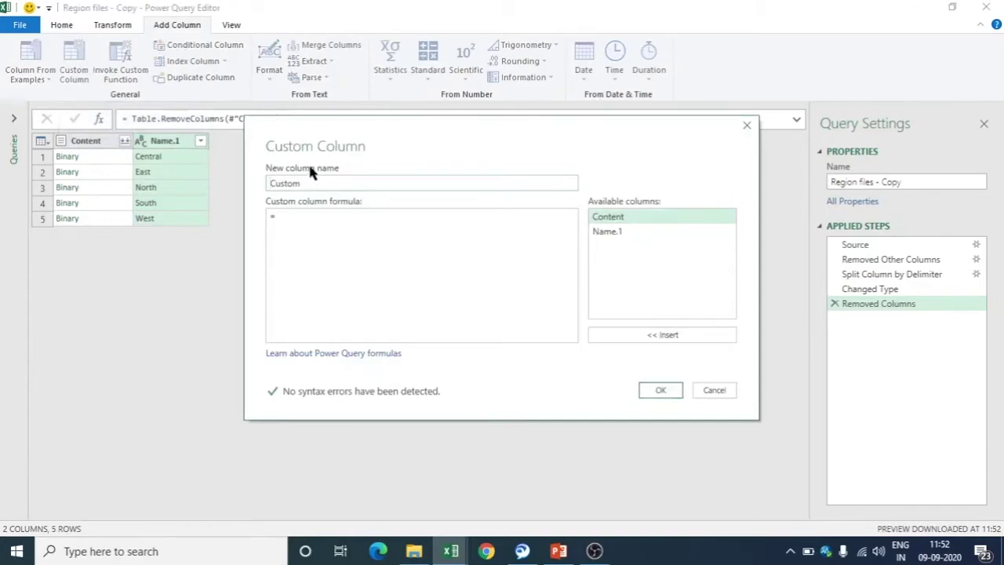
pyautogui.moveTo(306, 184); pyautogui.dragTo(257, 182)
pyautogui.write('Data')
# Step: Enter the custom column formula =Excel.Workbook([Content],true) and add the column to the query
pyautogui.click(303, 210)
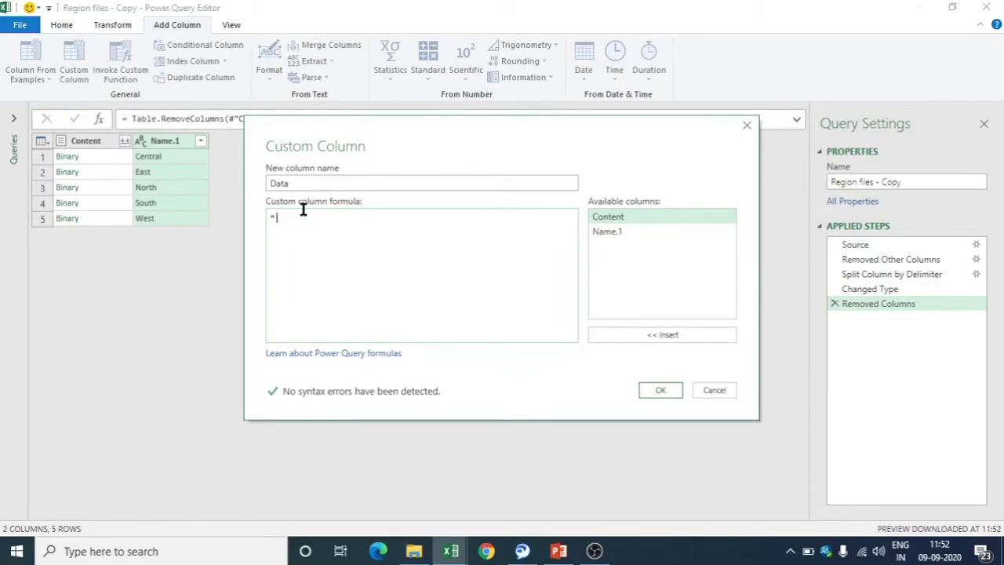
pyautogui.write('Excel.')
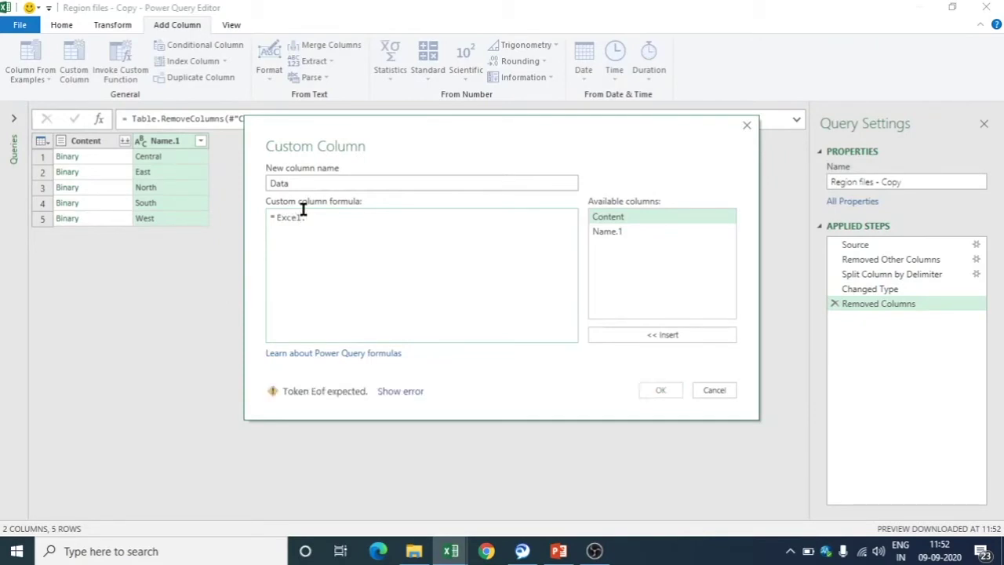
pyautogui.write('Workbook')
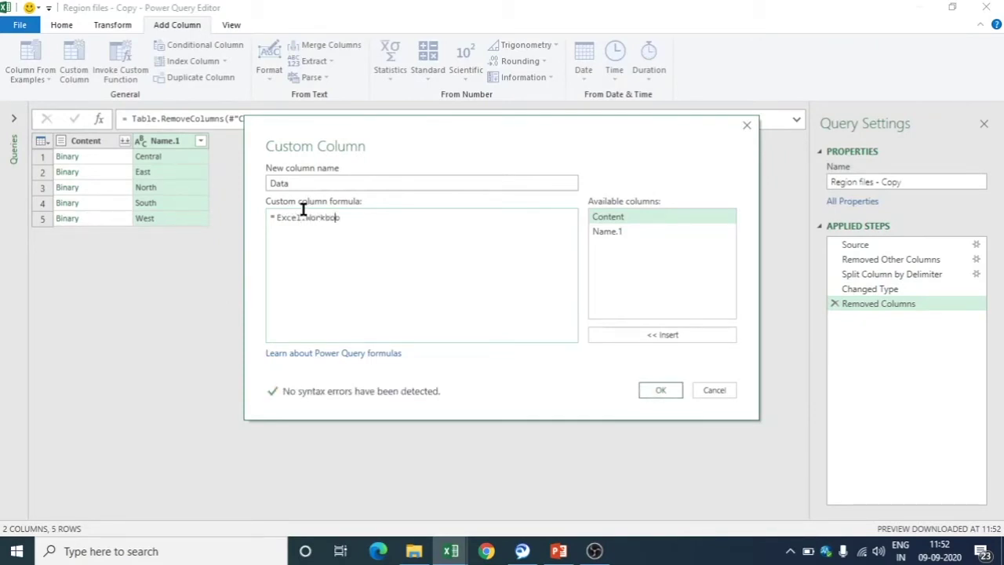
pyautogui.write('(')
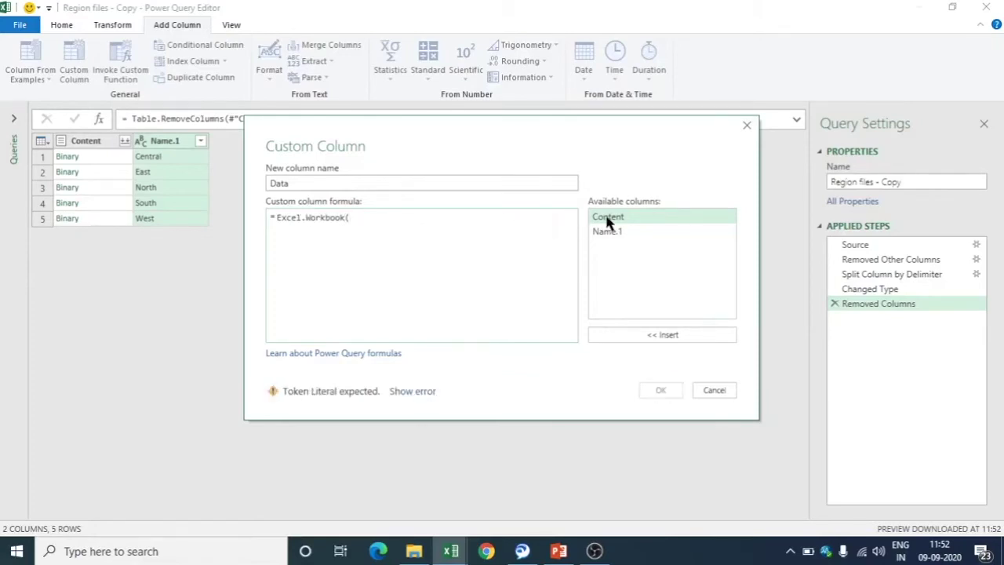
pyautogui.doubleClick(608, 218)
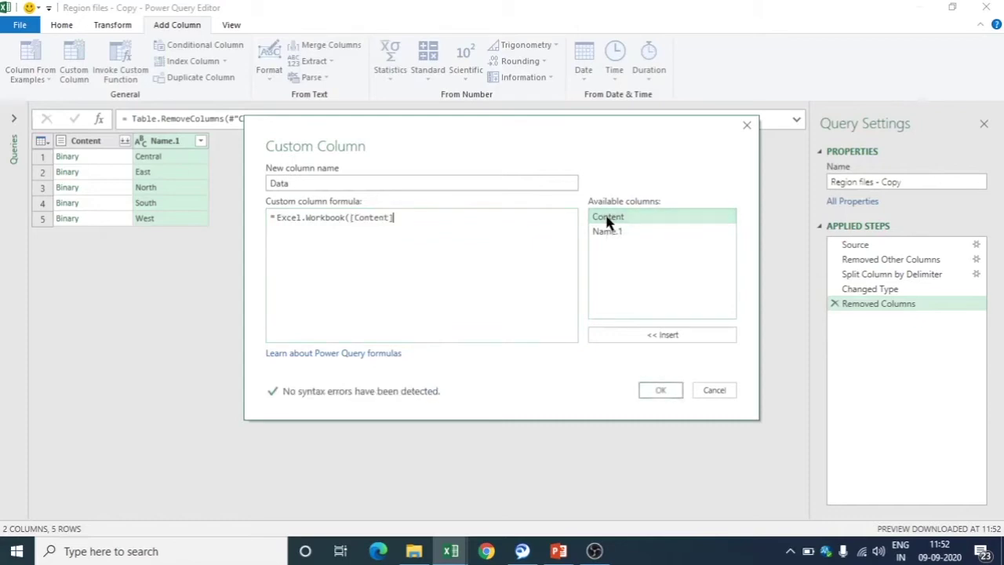
pyautogui.write(')')
pyautogui.press('BackSpace')
pyautogui.write(',true')
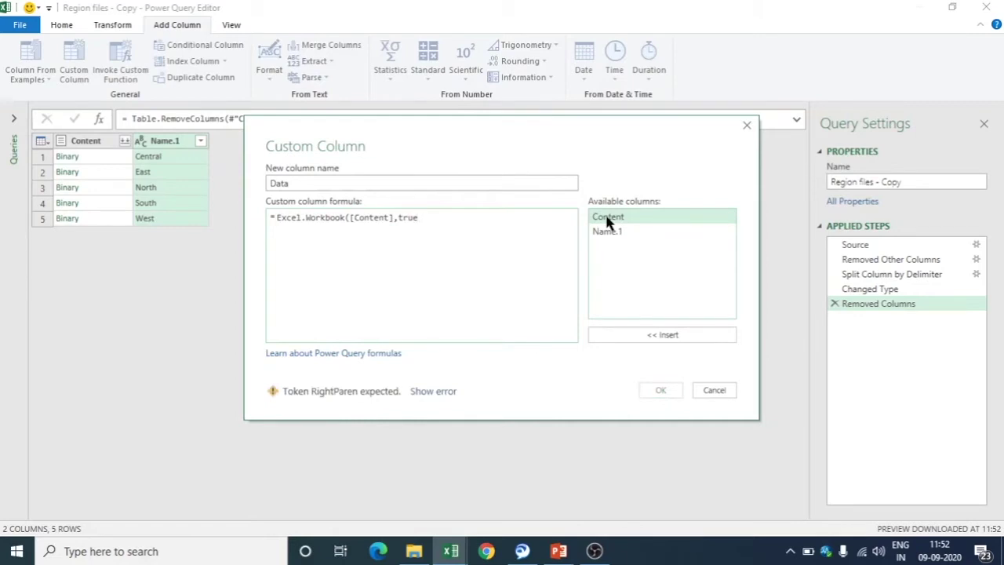
pyautogui.write(')')
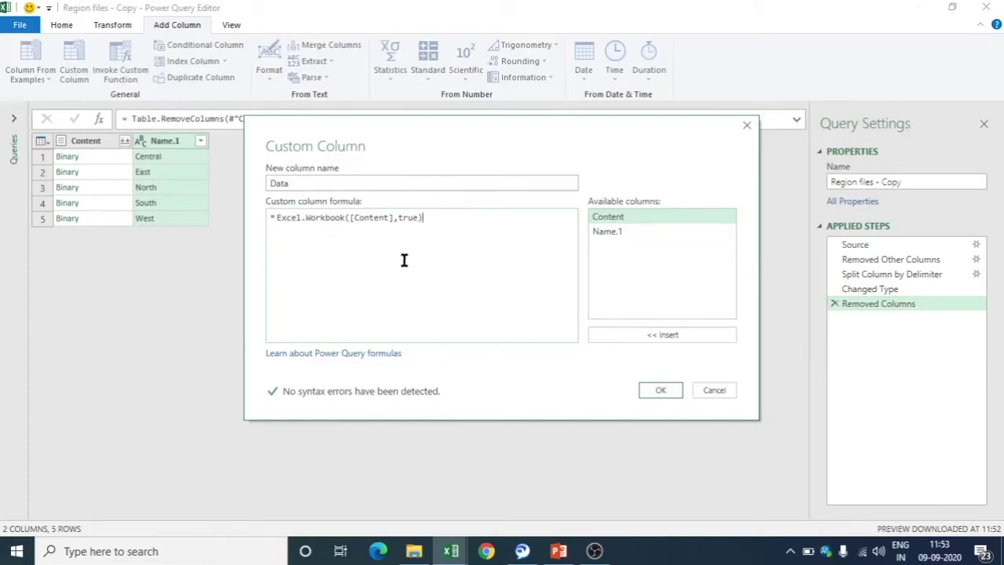
pyautogui.click(661, 391)
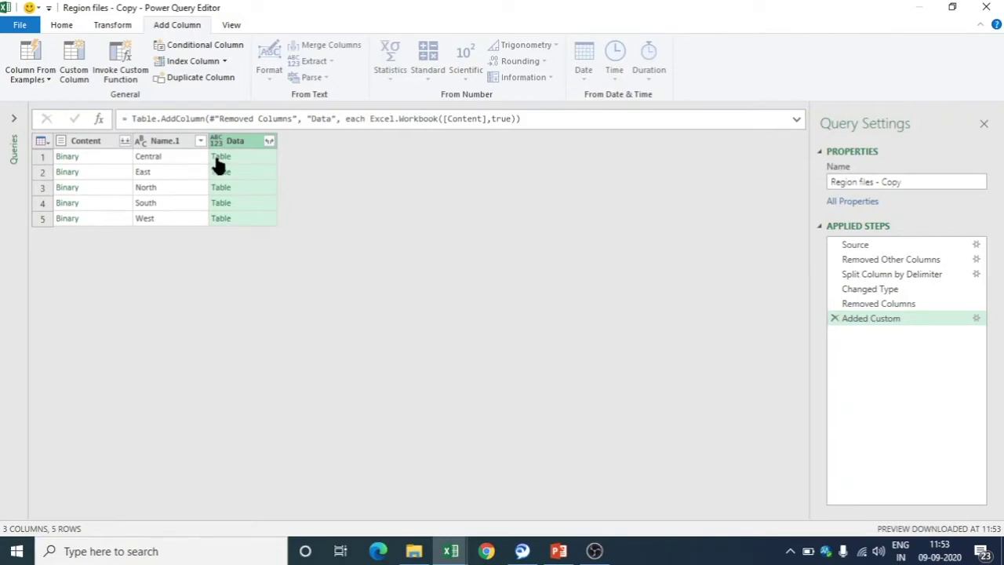
# Step: Preview the Data table of the Central row and remove the Content column
pyautogui.click(247, 159)
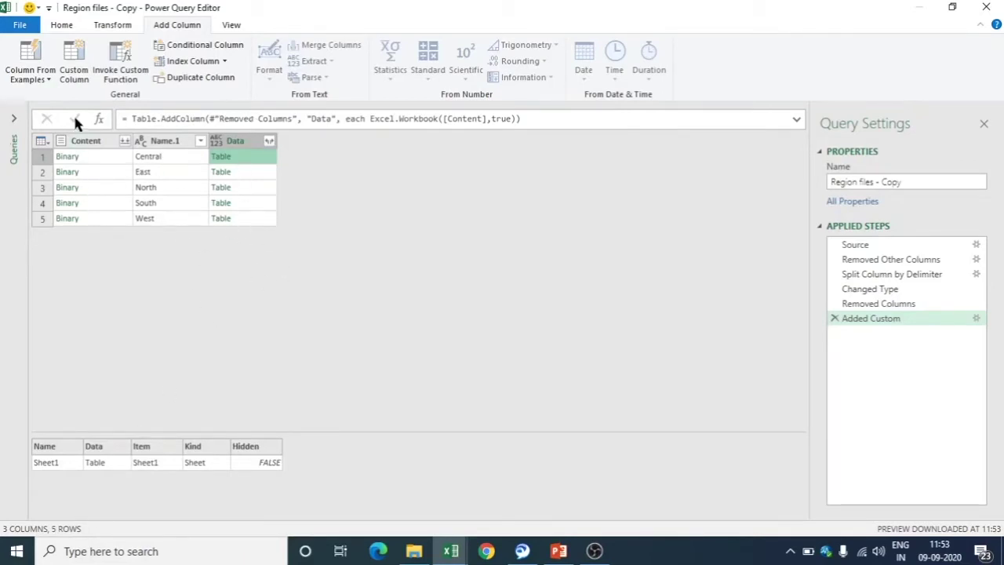
pyautogui.click(92, 141)
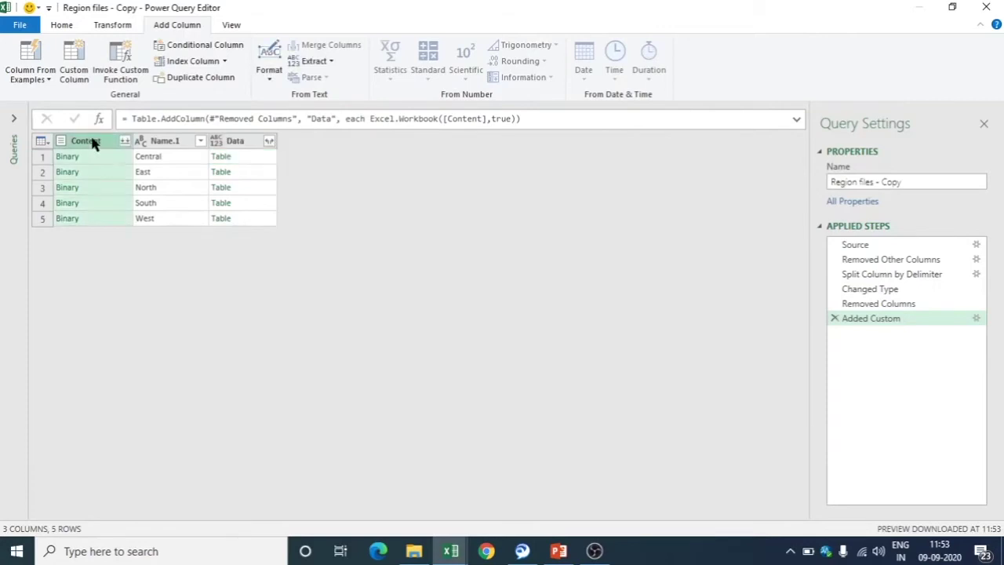
pyautogui.rightClick(92, 141)
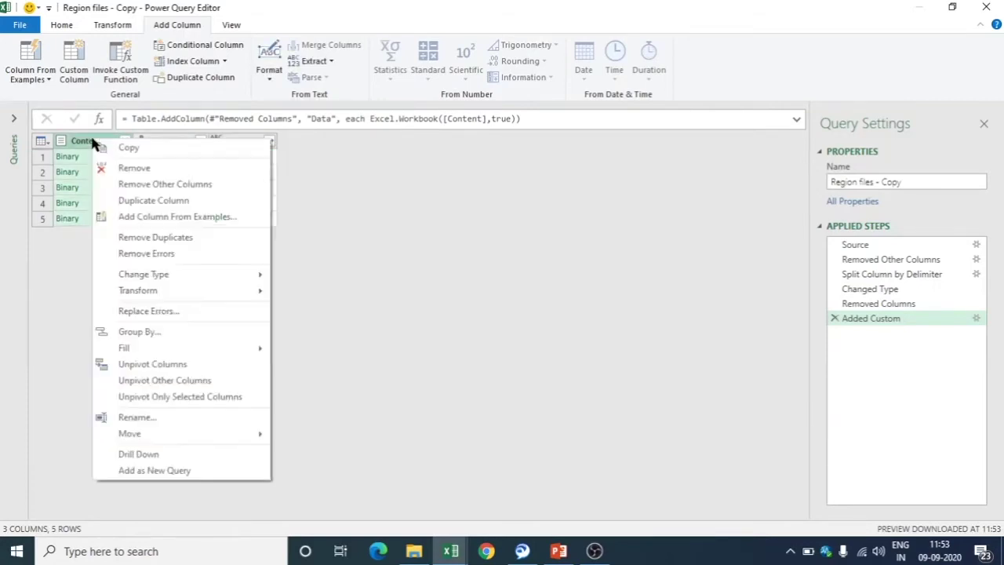
pyautogui.click(123, 168)
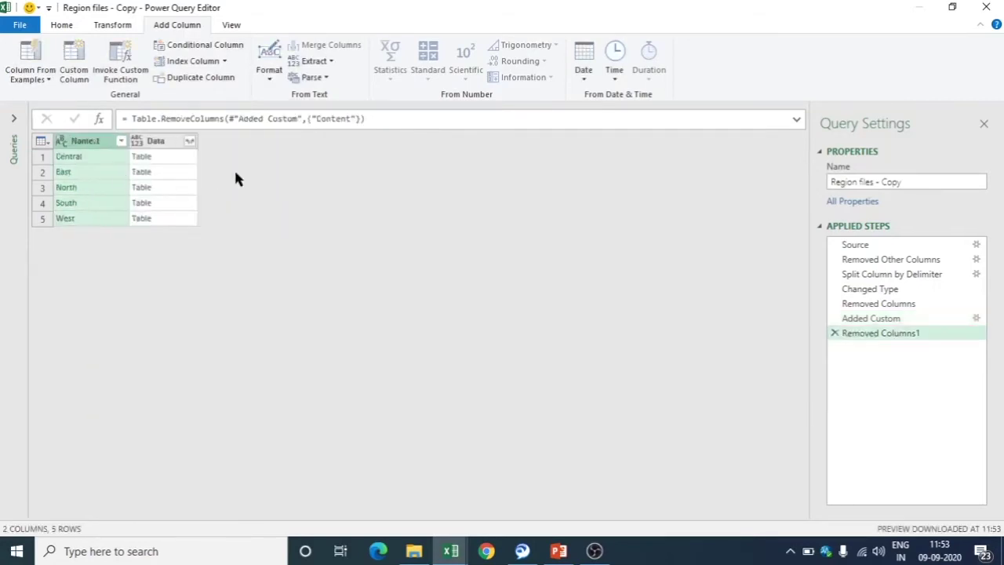
# Step: Rename the Name.1 column to Zone and place it before the Data column
pyautogui.moveTo(89, 143); pyautogui.dragTo(218, 136)
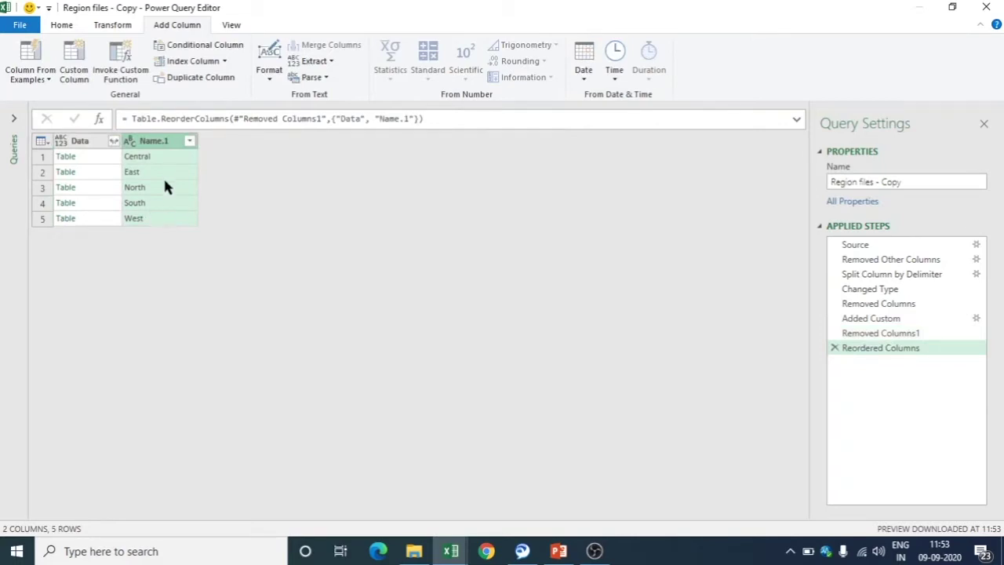
pyautogui.doubleClick(161, 139)
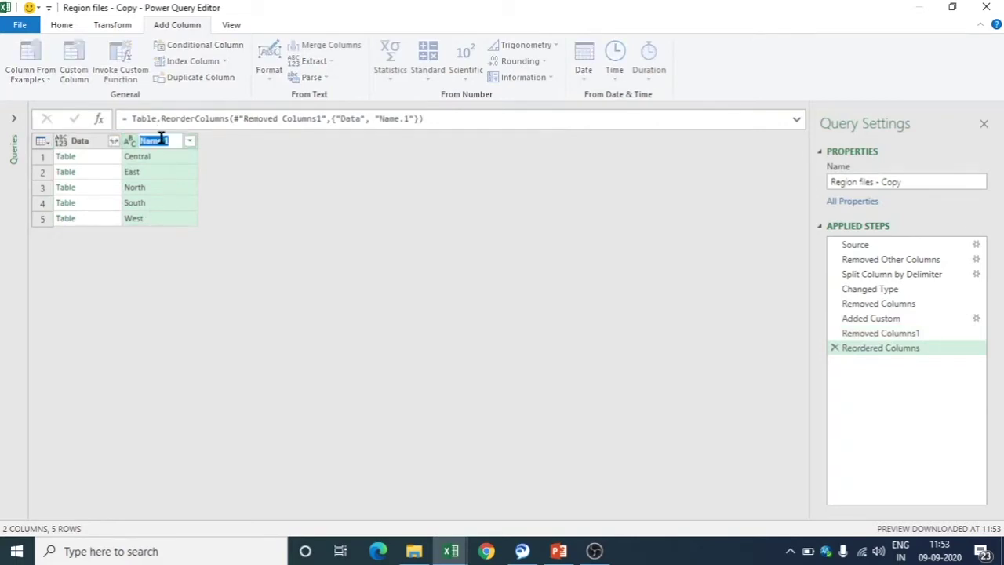
pyautogui.write('Zone')
pyautogui.press('Return')
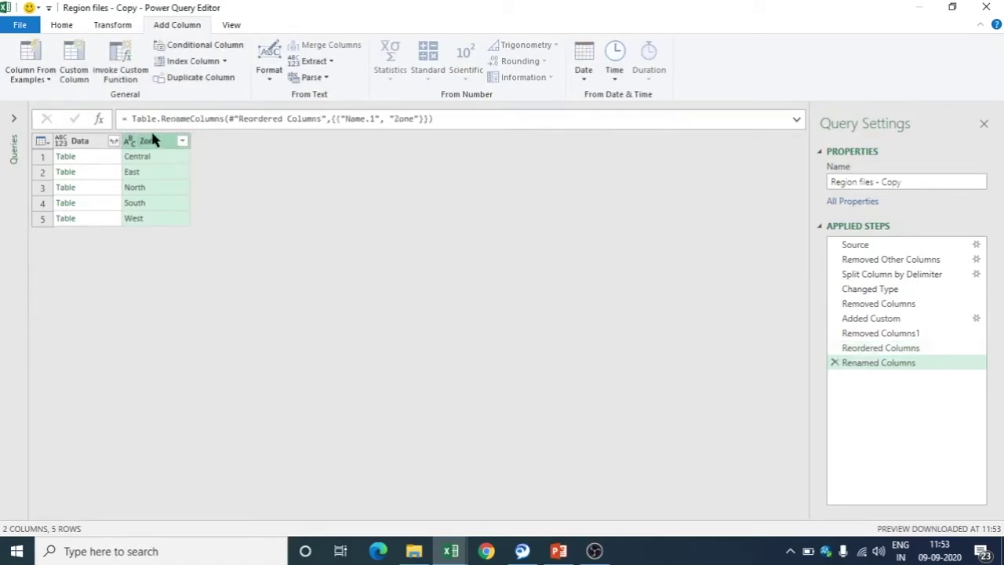
pyautogui.moveTo(154, 150); pyautogui.dragTo(101, 150)
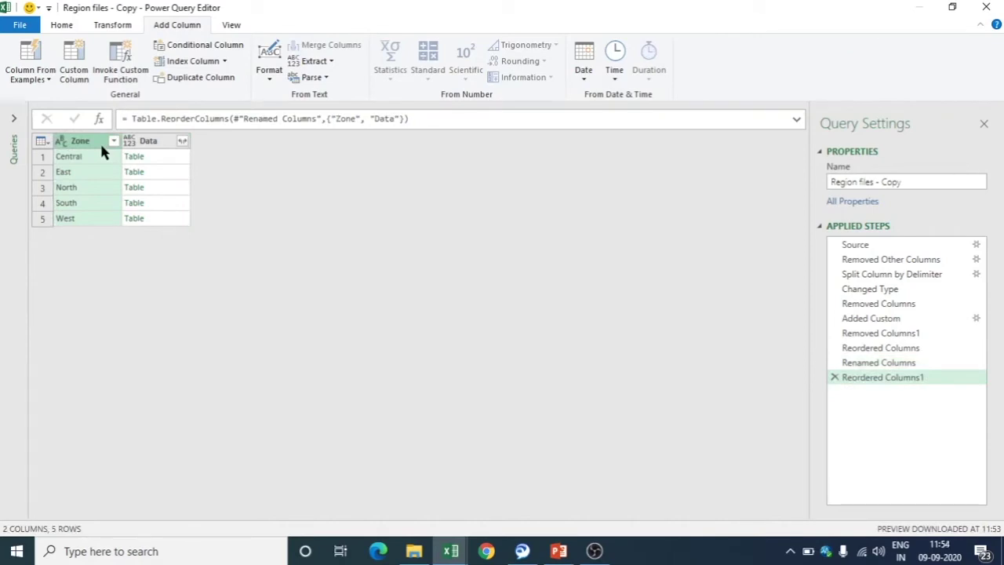
pyautogui.click(182, 141)
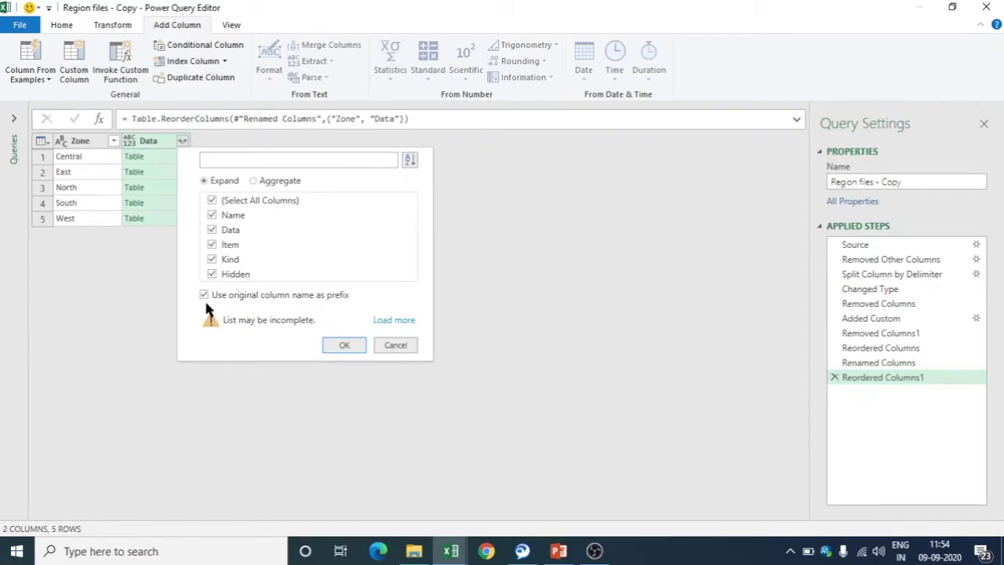
pyautogui.click(340, 349)
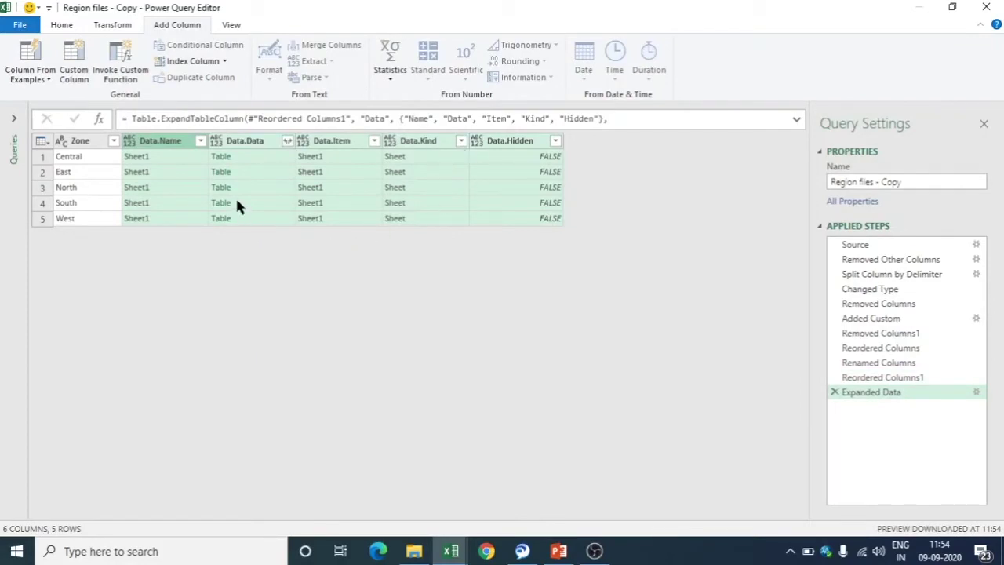
pyautogui.click(833, 392)
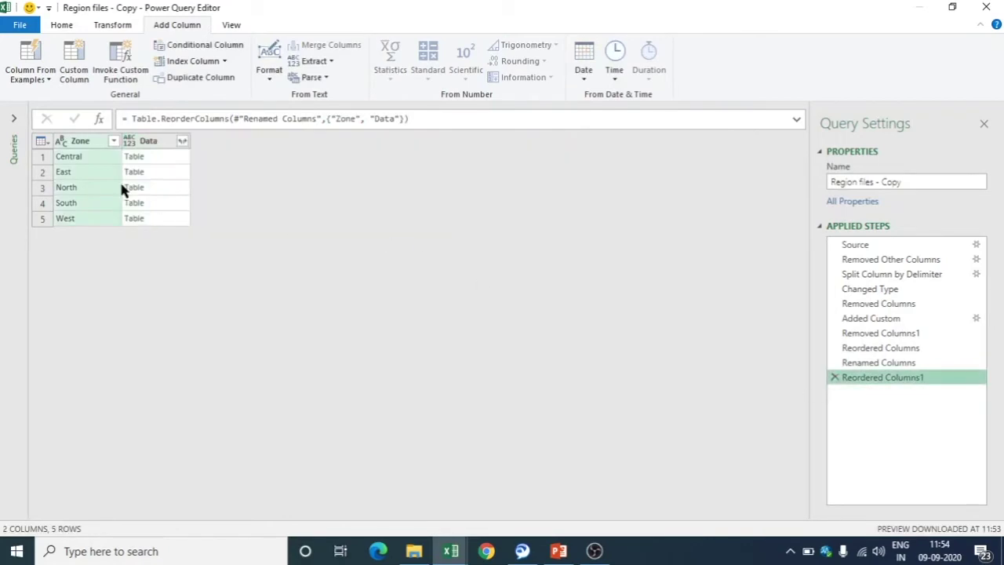
# Step: Expand all columns of the Data column without using the original column name as prefix
pyautogui.click(182, 142)
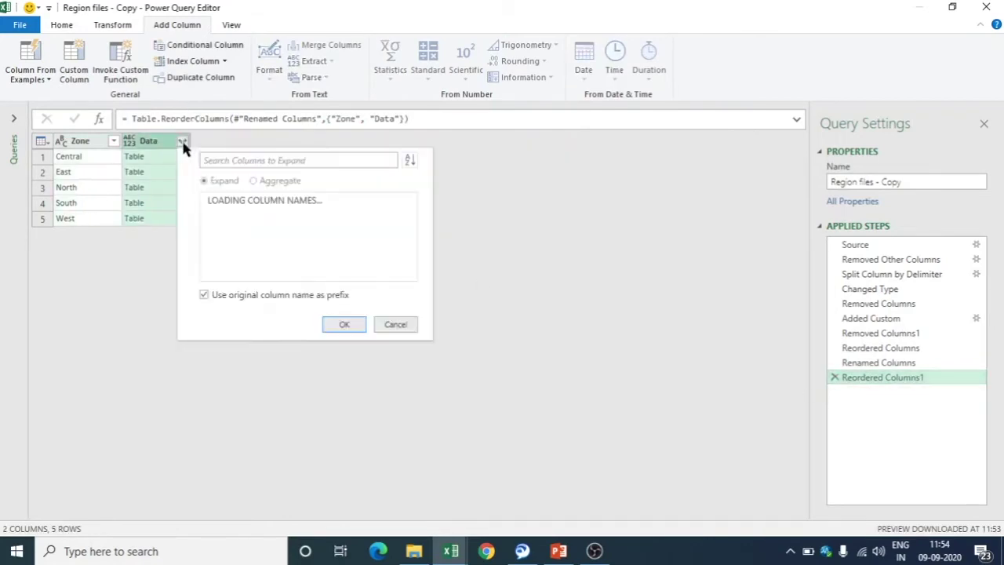
pyautogui.click(204, 294)
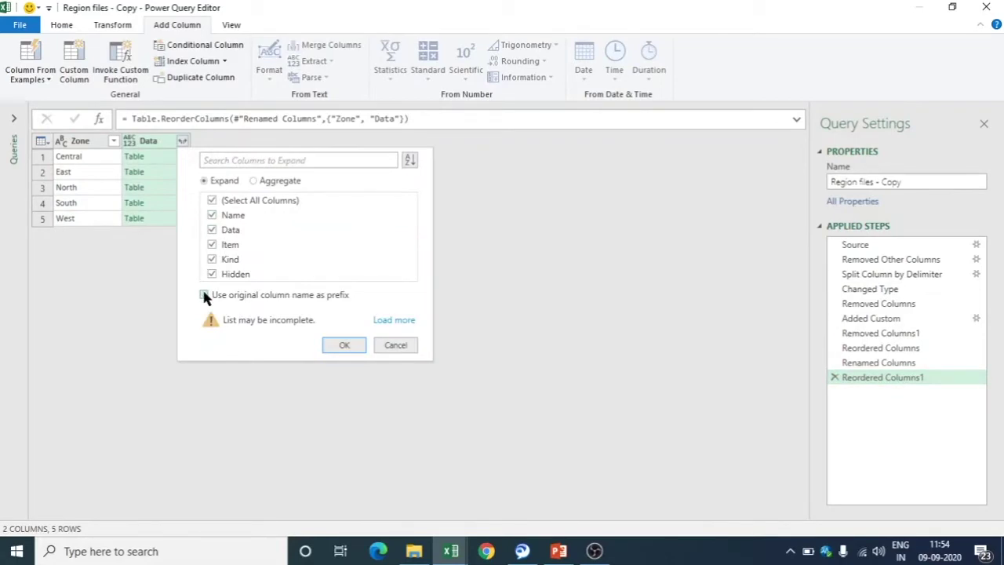
pyautogui.click(339, 346)
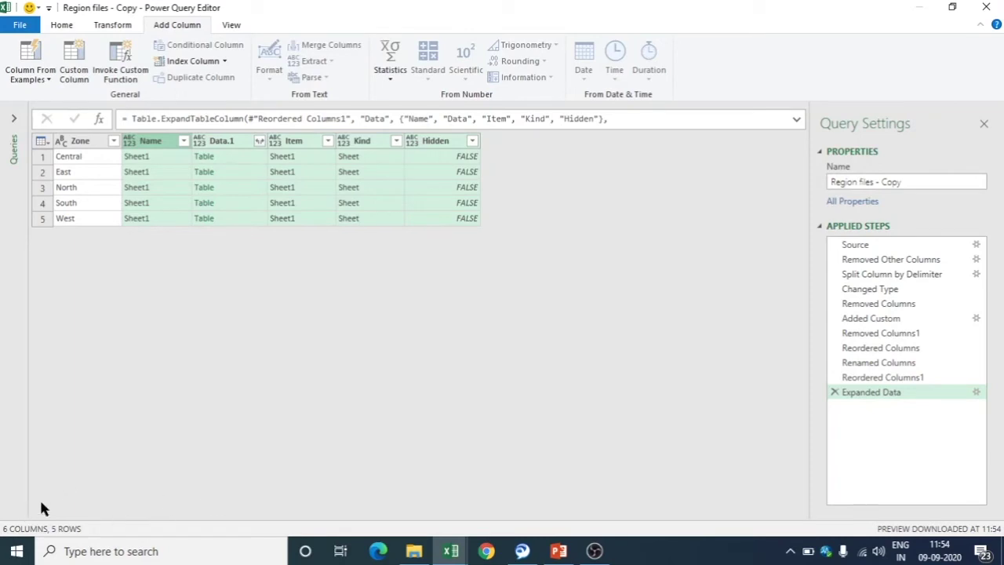
# Step: Review the query's reorder and rename steps before the expansion and preview the nested Data tables of the Central and East rows
pyautogui.click(876, 347)
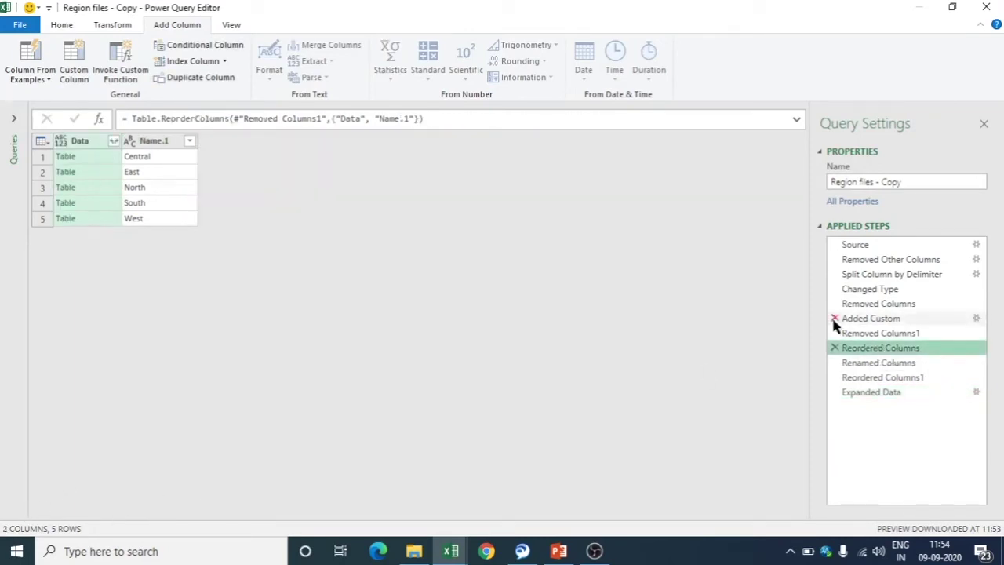
pyautogui.click(845, 363)
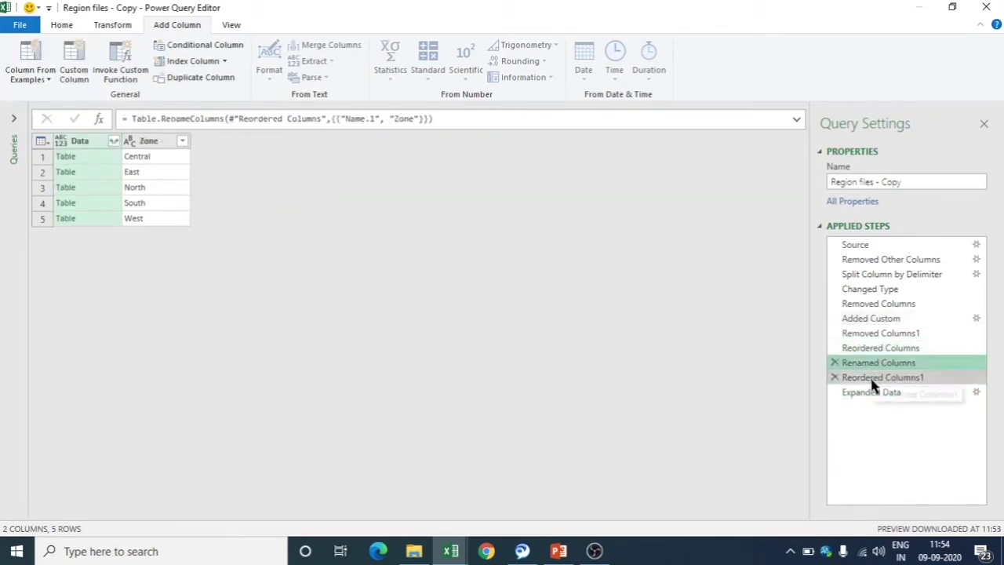
pyautogui.click(872, 379)
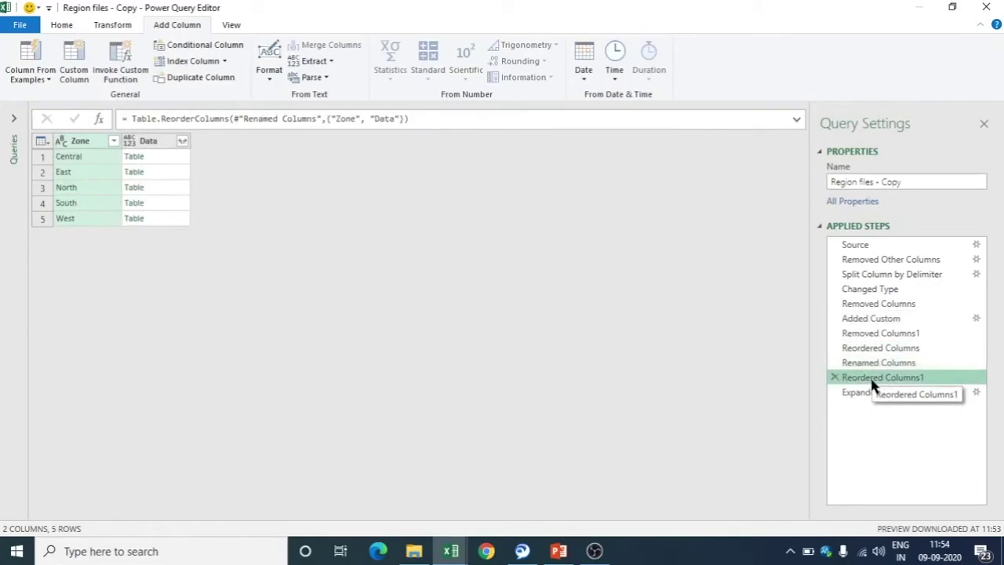
pyautogui.click(181, 159)
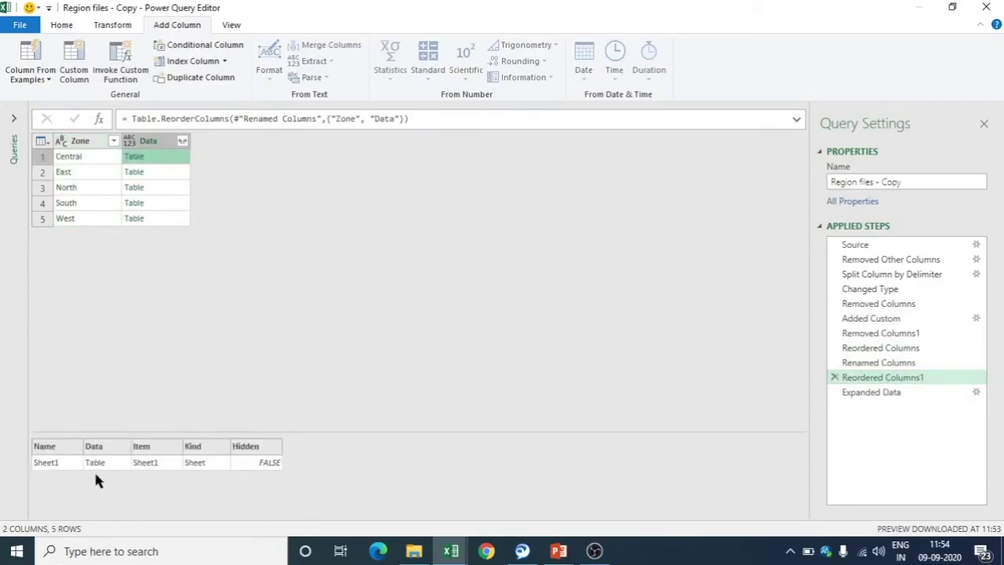
pyautogui.click(163, 174)
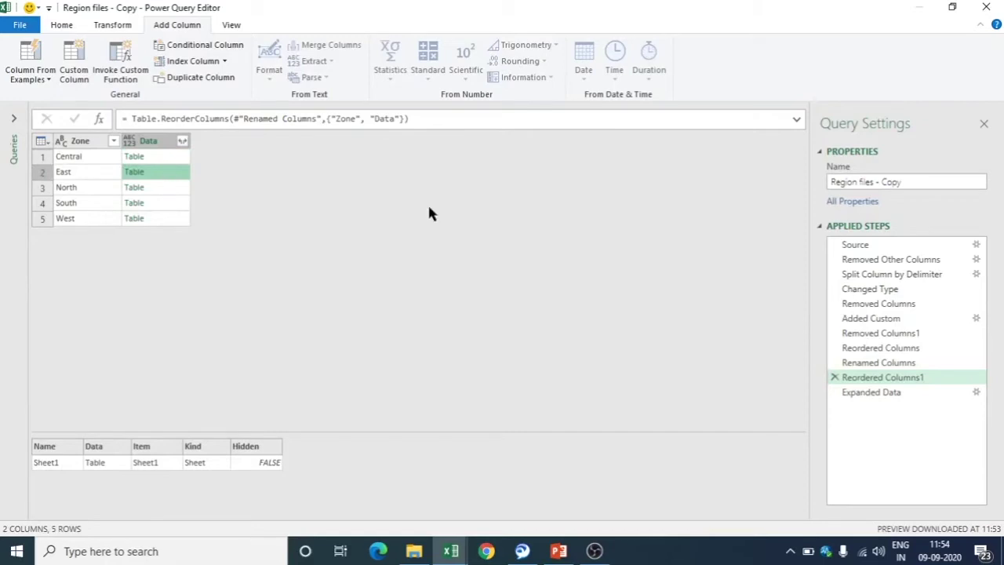
# Step: Return to the Expanded Data step and inspect the Hidden, Kind, Item, Data.1 and Name values of the Central row
pyautogui.click(870, 392)
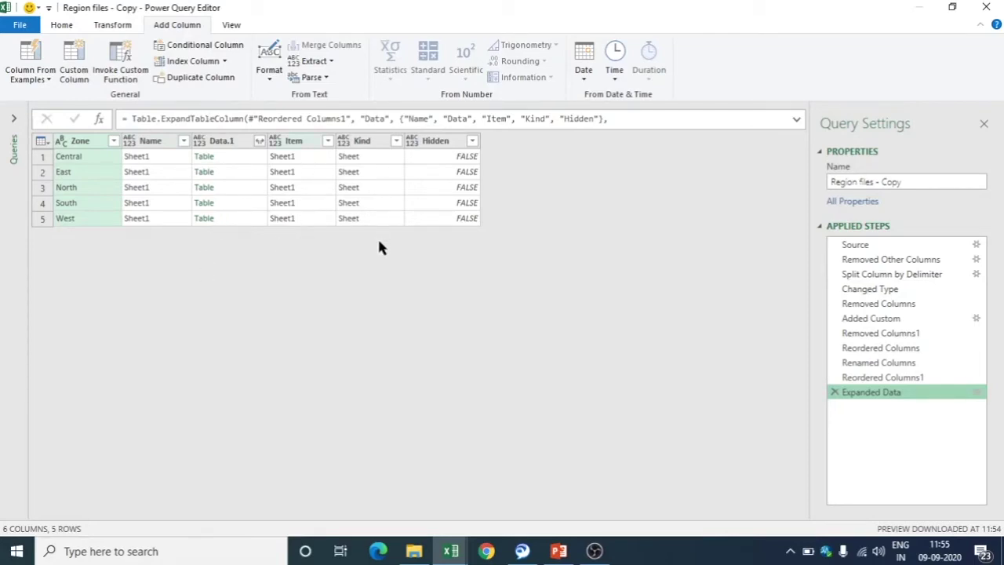
pyautogui.click(444, 160)
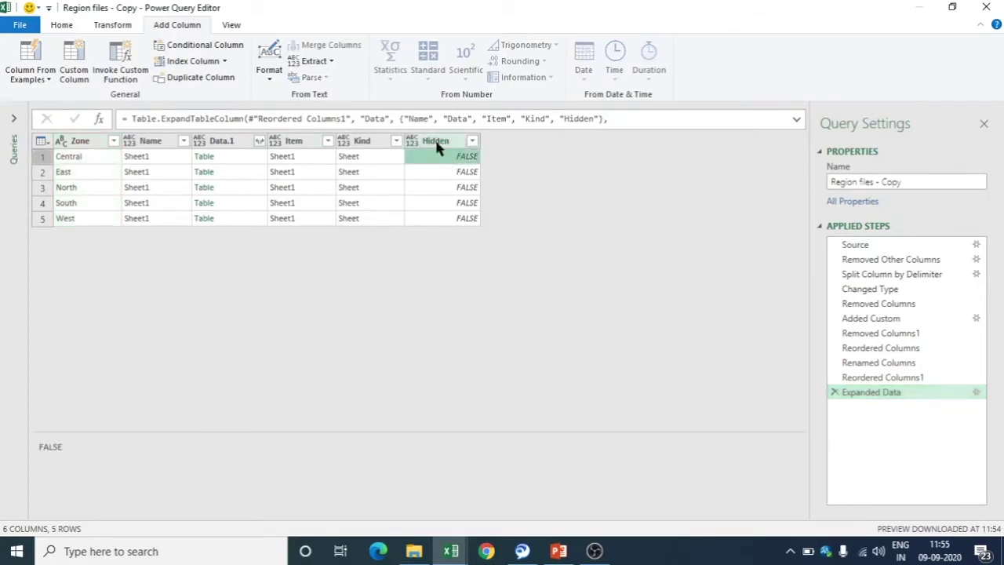
pyautogui.click(383, 160)
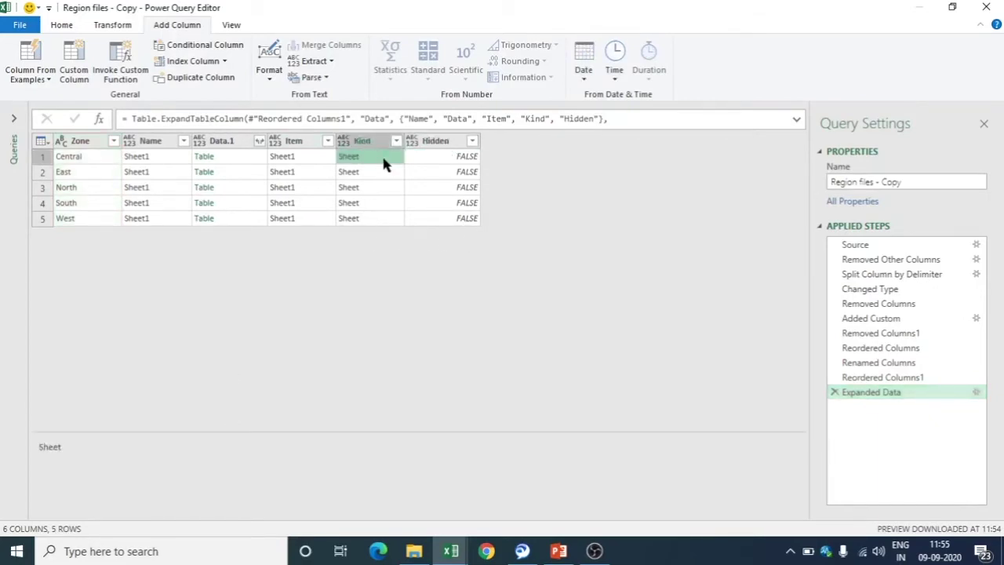
pyautogui.click(309, 159)
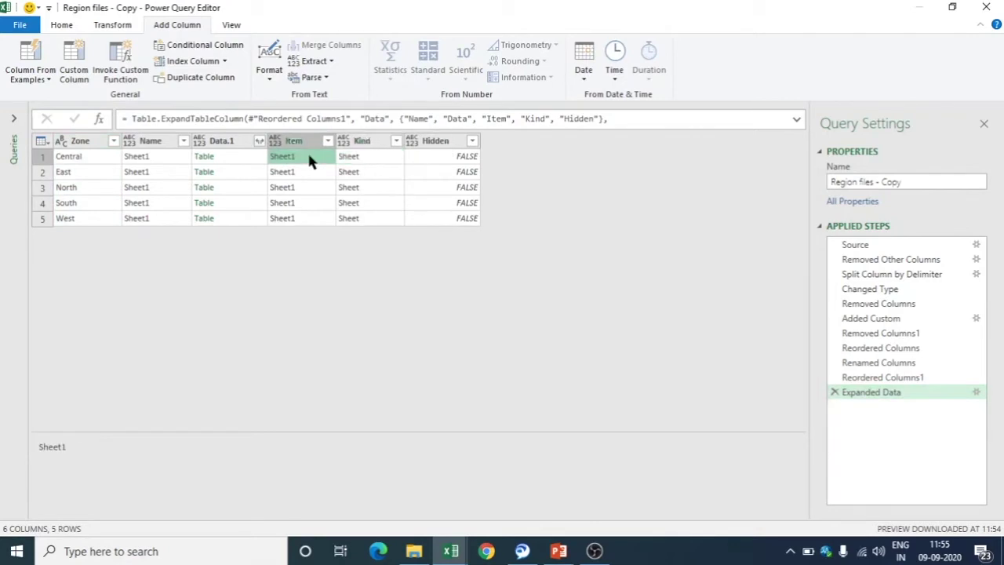
pyautogui.click(233, 158)
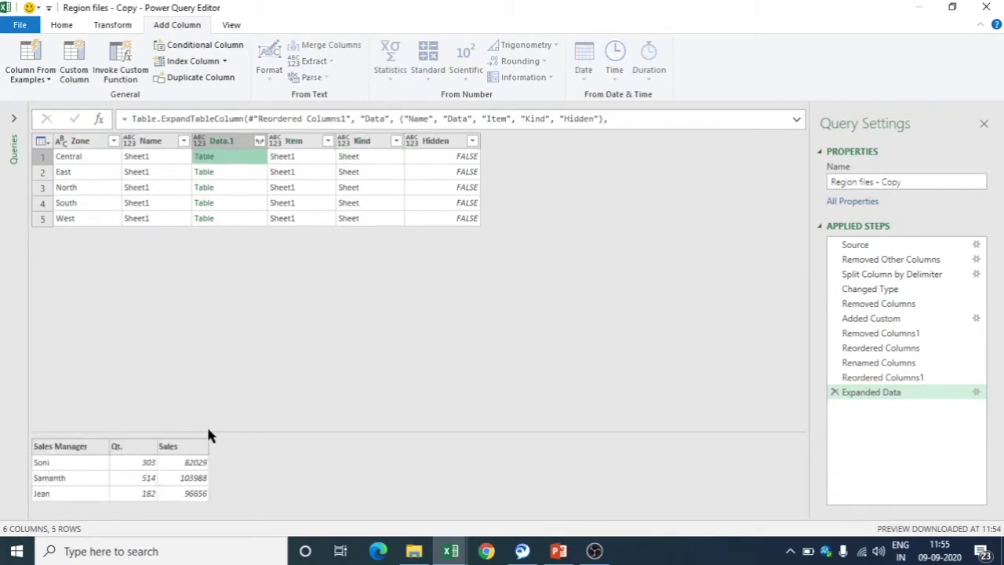
pyautogui.click(248, 171)
pyautogui.click(180, 156)
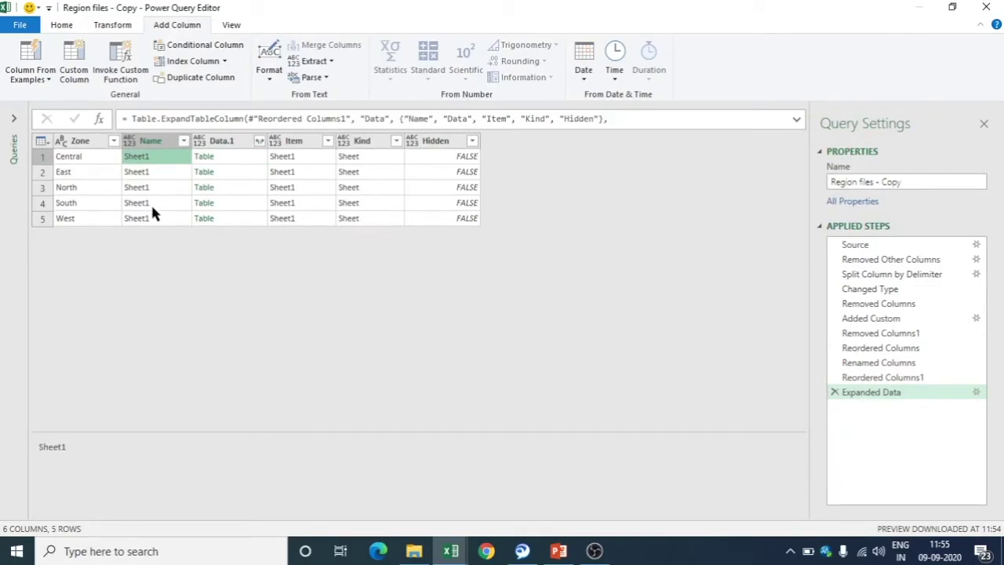
# Step: Remove the Item, Kind, Hidden and Name columns, keeping only Zone and Data.1
pyautogui.click(291, 141)
pyautogui.keyDown('ctrl'); pyautogui.click(361, 141); pyautogui.keyUp('ctrl')
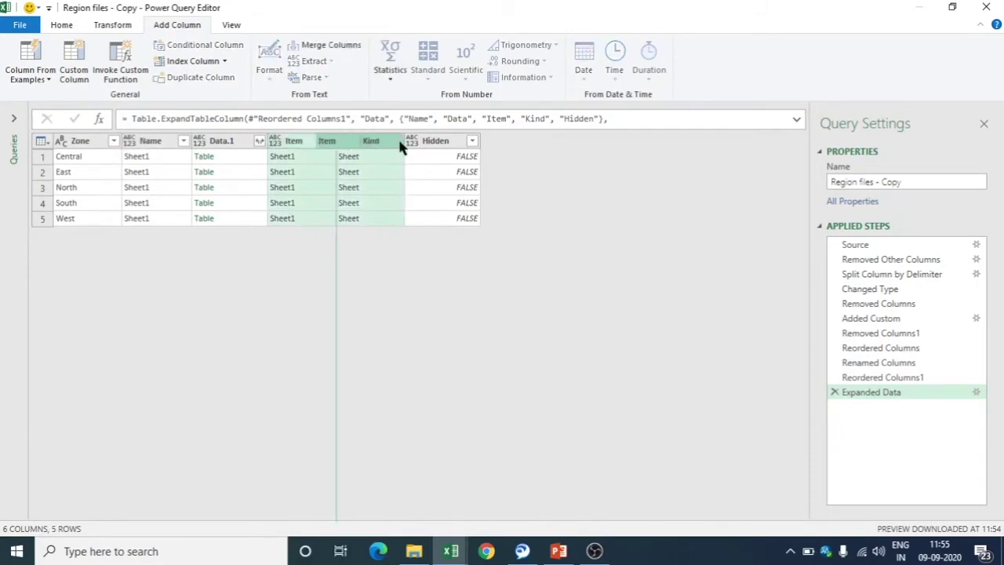
pyautogui.keyDown('ctrl'); pyautogui.click(414, 141); pyautogui.keyUp('ctrl')
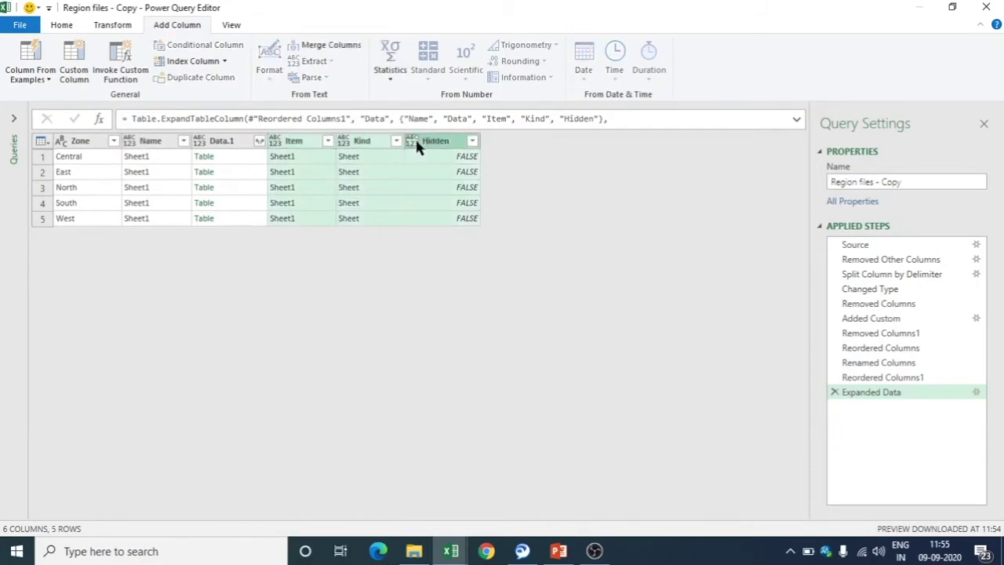
pyautogui.click(451, 140)
pyautogui.click(451, 141)
pyautogui.keyDown('shift'); pyautogui.click(305, 144); pyautogui.keyUp('shift')
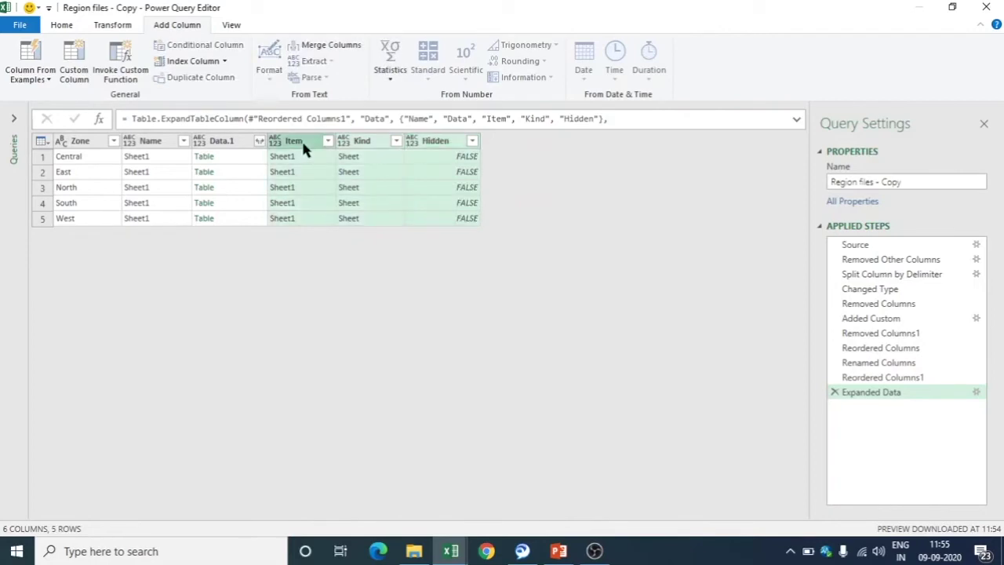
pyautogui.rightClick(305, 150)
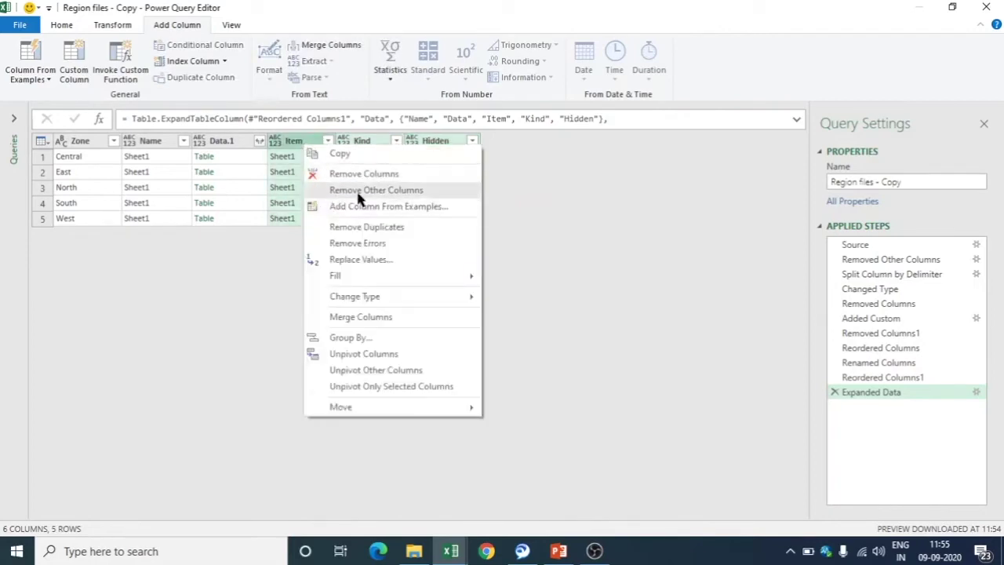
pyautogui.click(342, 169)
pyautogui.rightClick(160, 142)
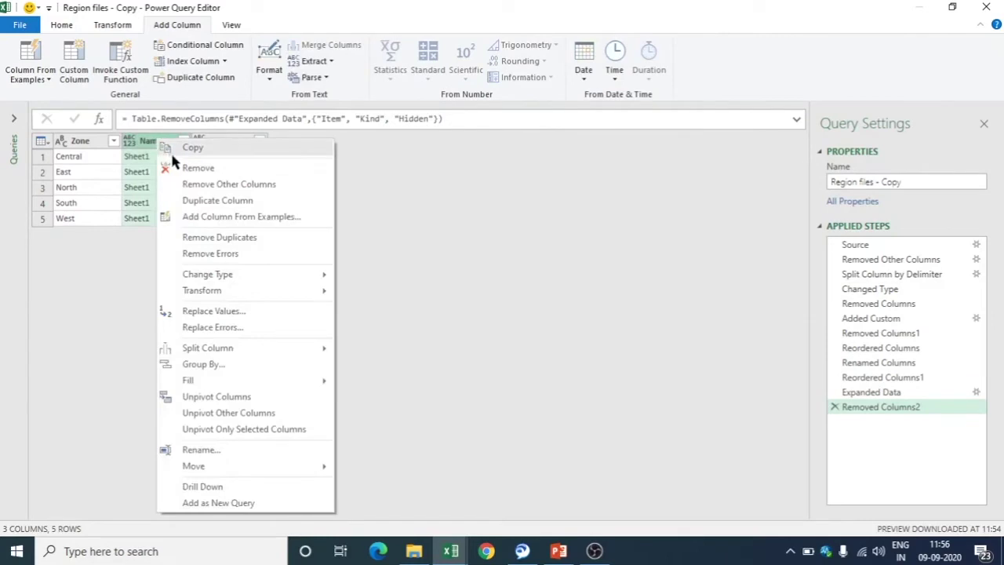
pyautogui.click(186, 170)
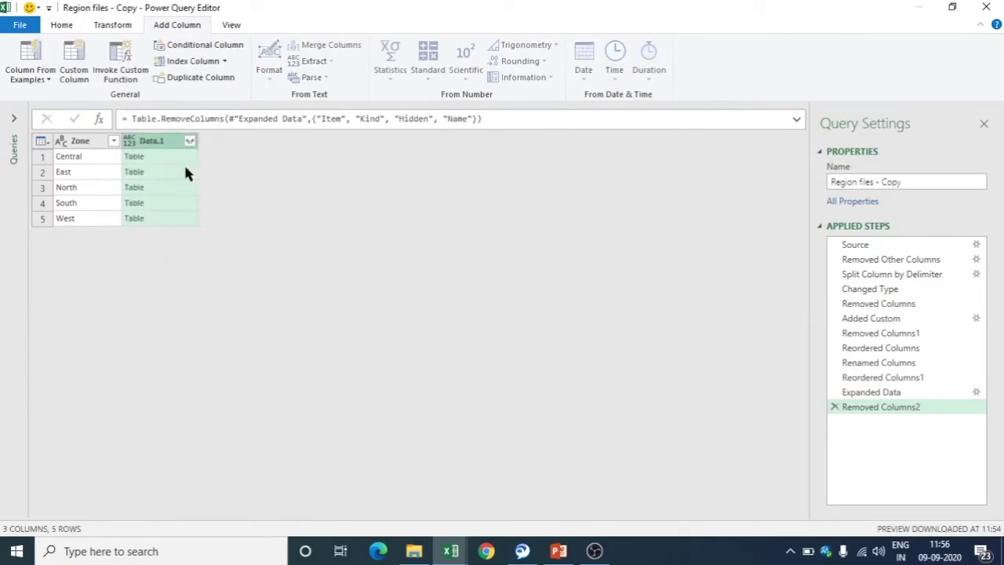
# Step: Preview the Data.1 tables of the Central and East rows and compare them with Central's nested table before the expansion
pyautogui.click(171, 159)
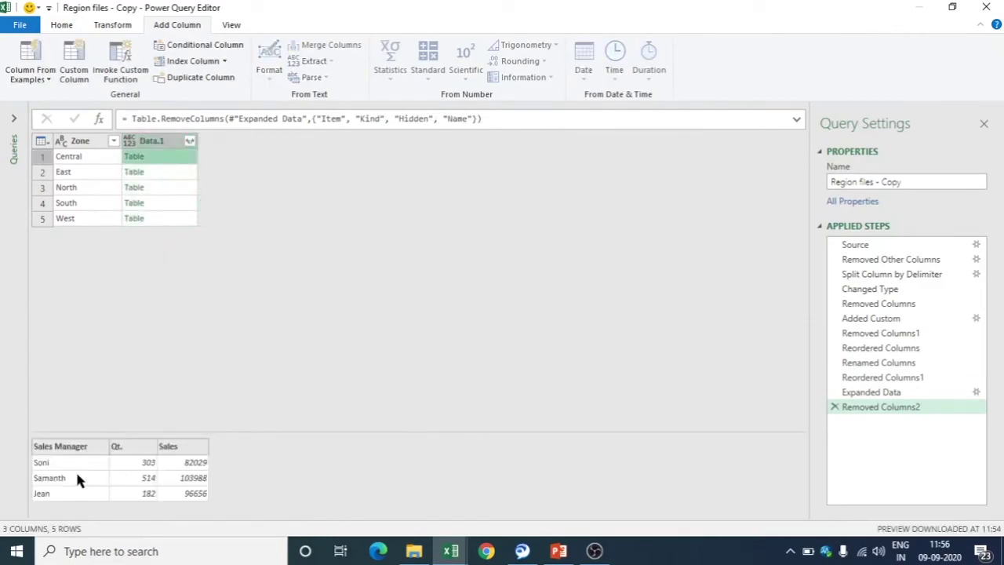
pyautogui.click(167, 173)
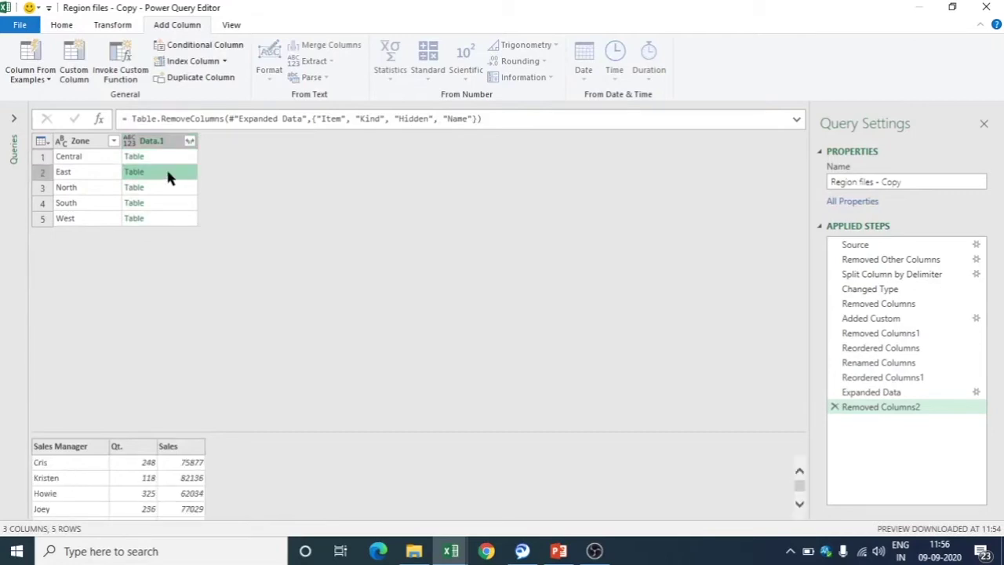
pyautogui.click(892, 392)
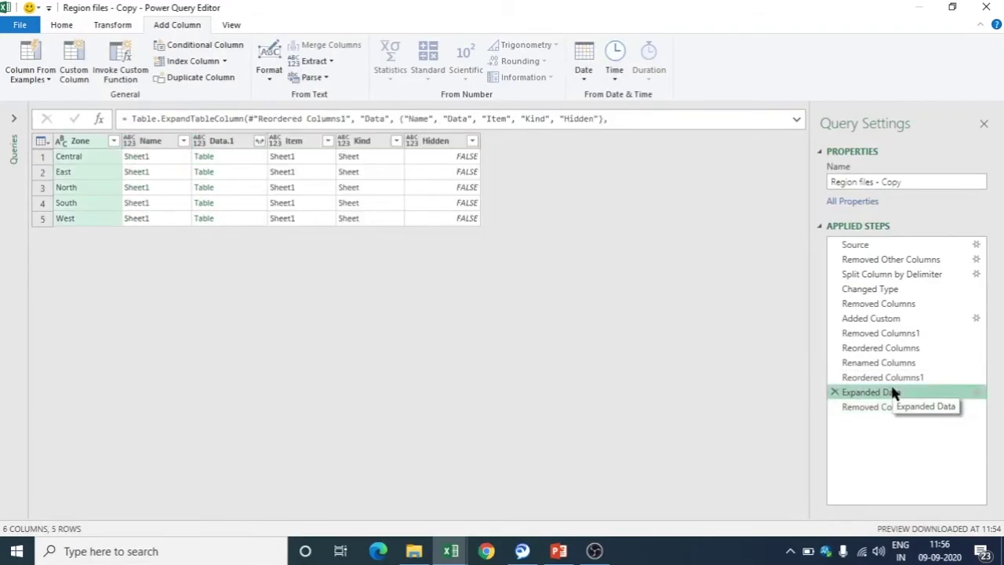
pyautogui.click(891, 378)
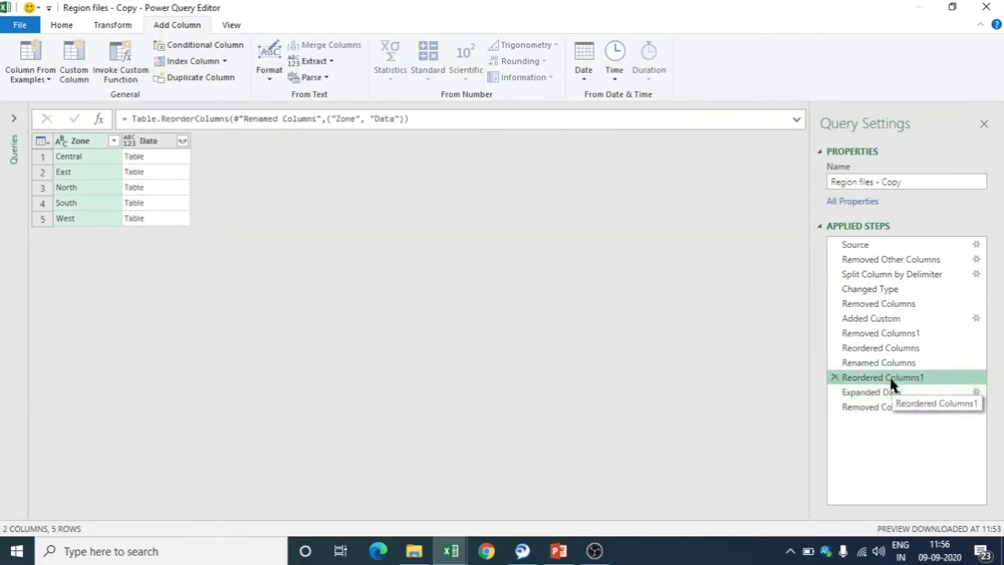
pyautogui.click(171, 157)
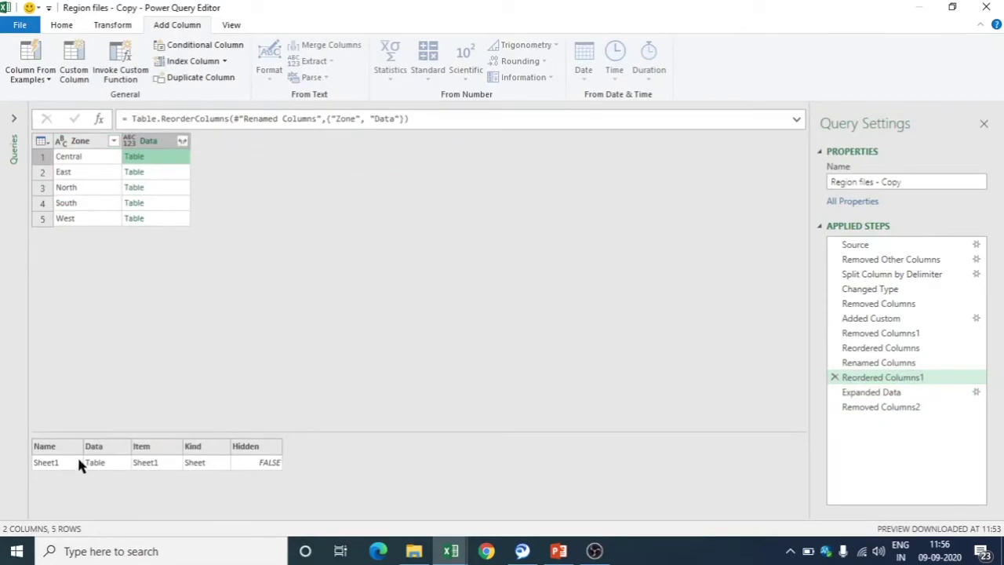
pyautogui.click(918, 408)
pyautogui.click(179, 157)
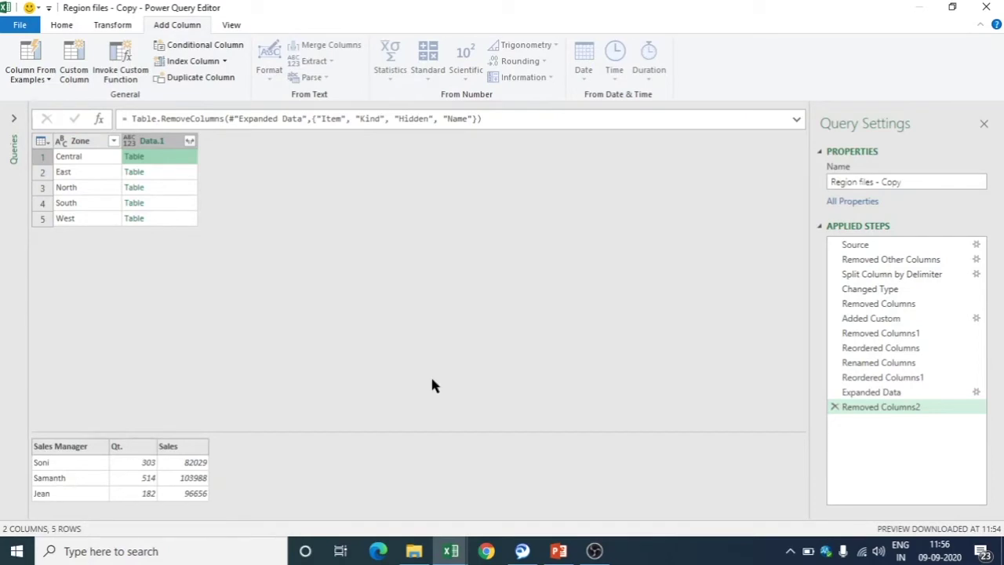
# Step: Review the query's applied steps in order from Source through Added Custom
pyautogui.click(864, 250)
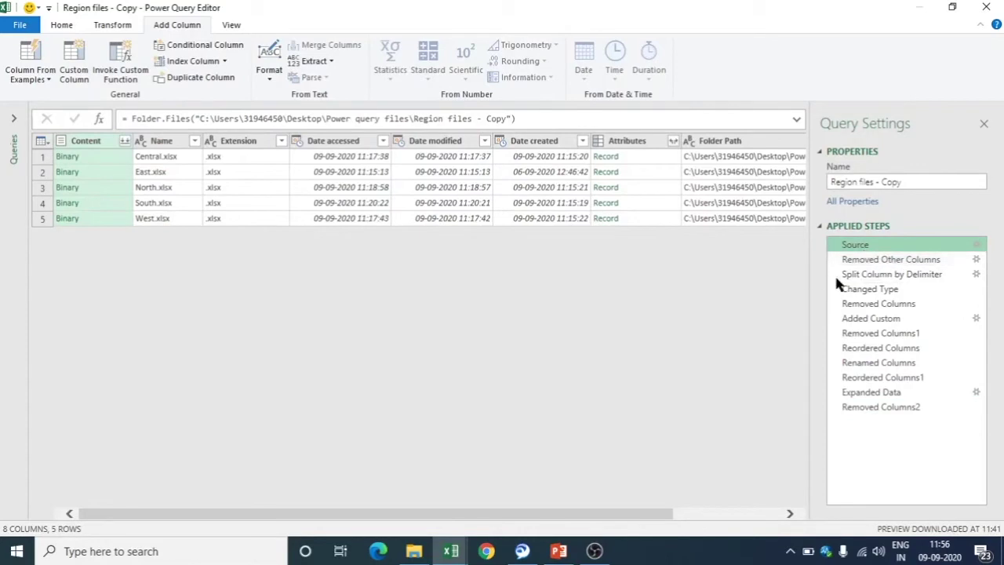
pyautogui.click(870, 262)
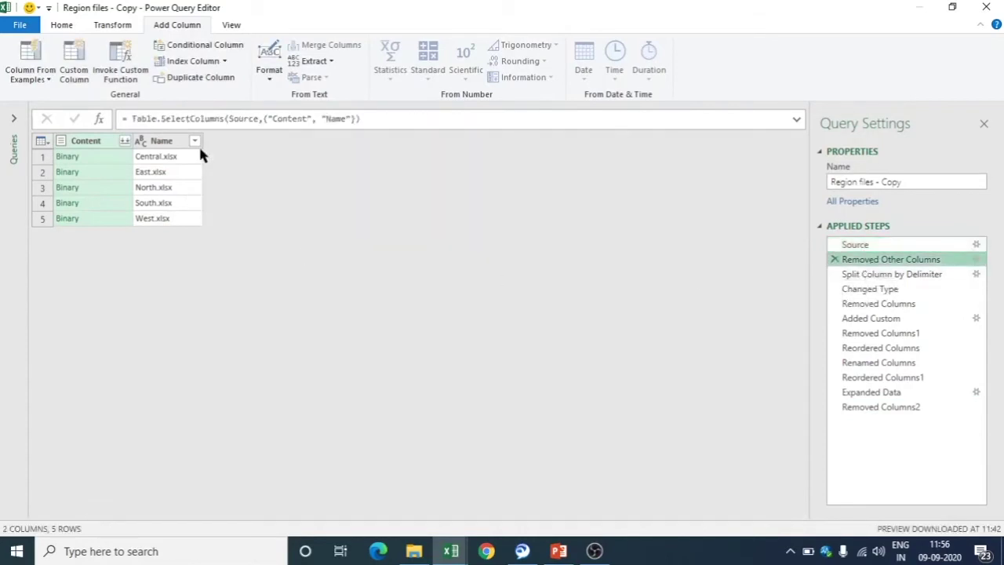
pyautogui.click(893, 276)
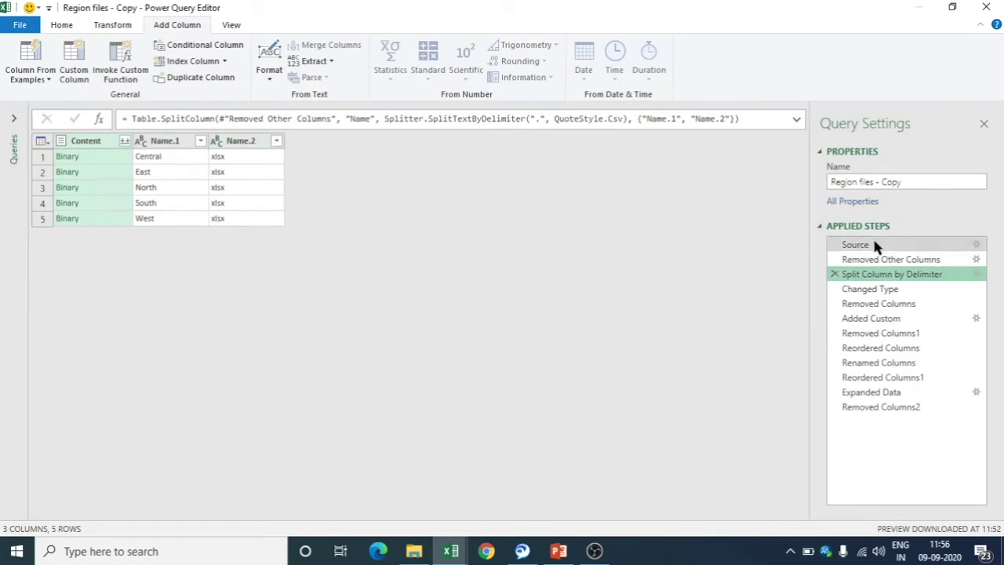
pyautogui.click(883, 292)
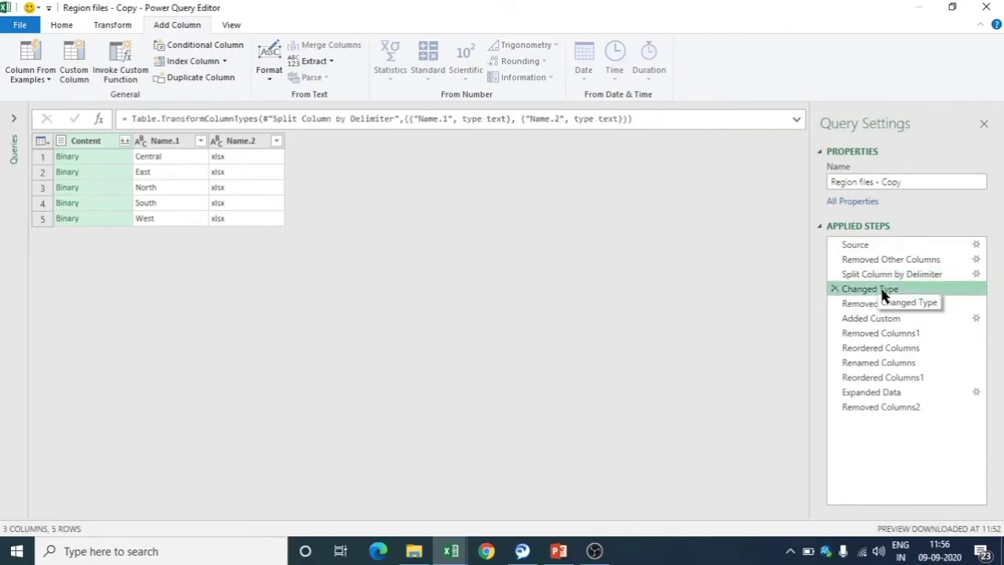
pyautogui.click(885, 304)
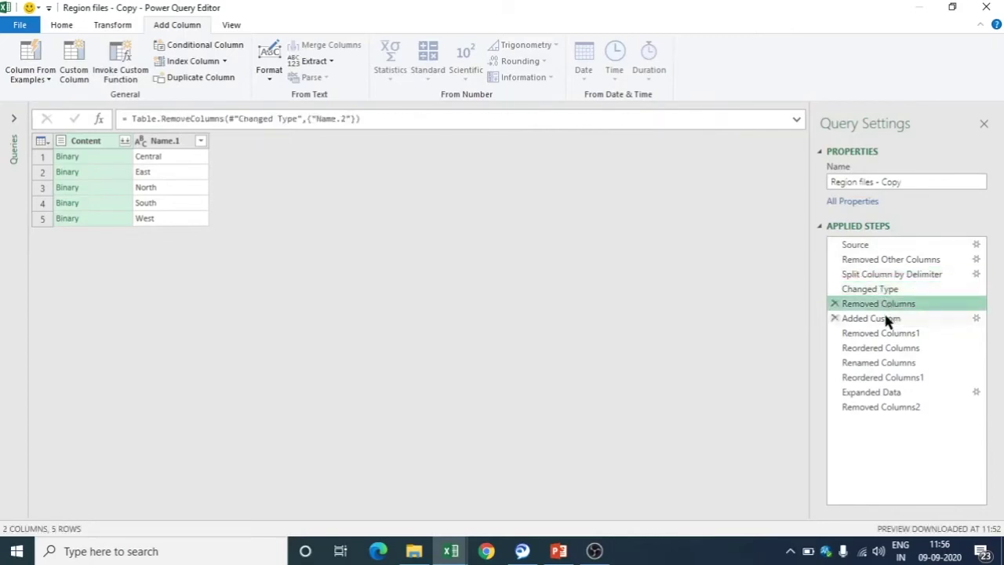
pyautogui.click(885, 318)
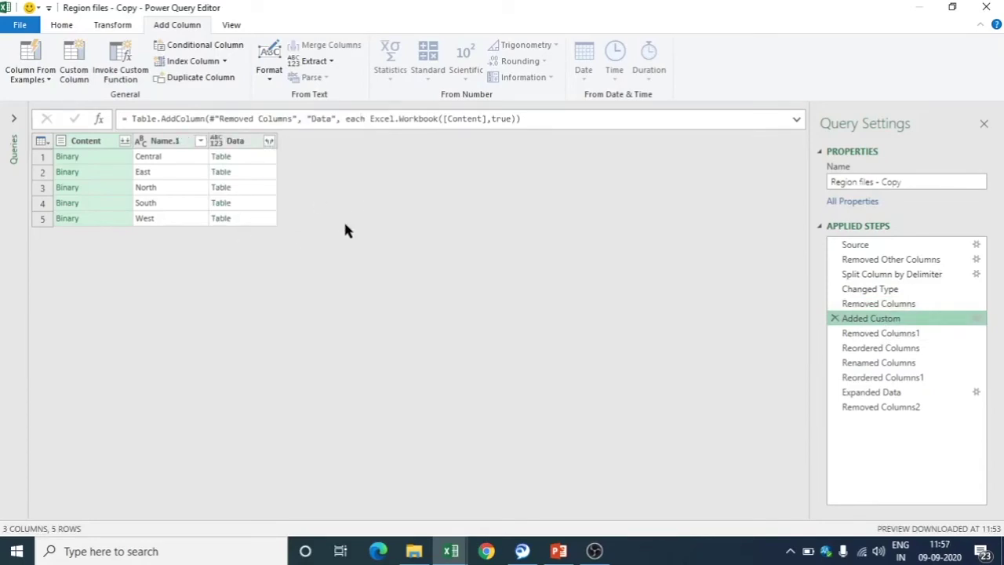
# Step: Review the Excel.Workbook expression in the Added Custom formula and the applied steps from Reordered Columns through Removed Columns2
pyautogui.moveTo(536, 118)
pyautogui.mouseDown()
pyautogui.moveTo(370, 119)
pyautogui.moveTo(546, 120)
pyautogui.mouseUp()
pyautogui.click(371, 118)
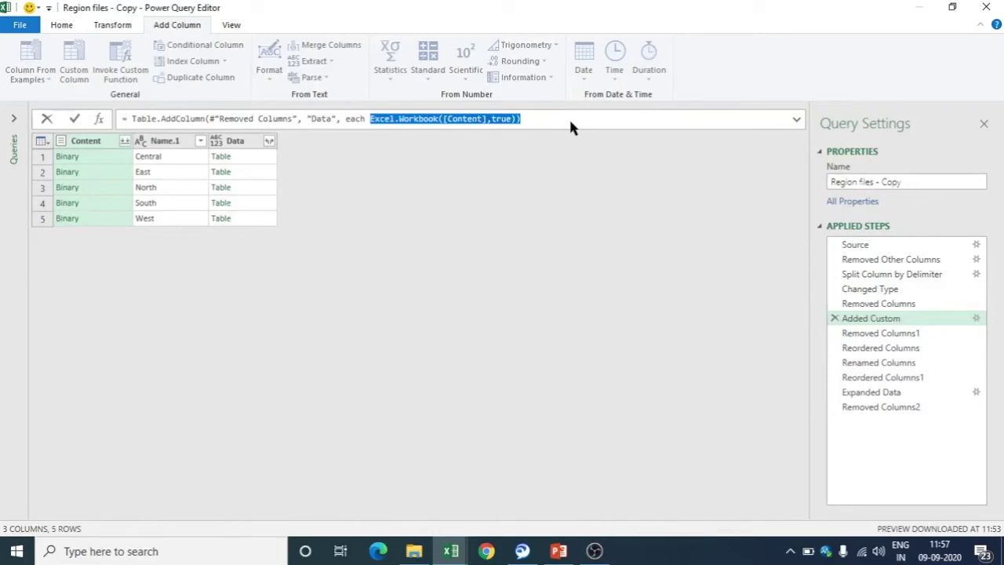
pyautogui.click(901, 343)
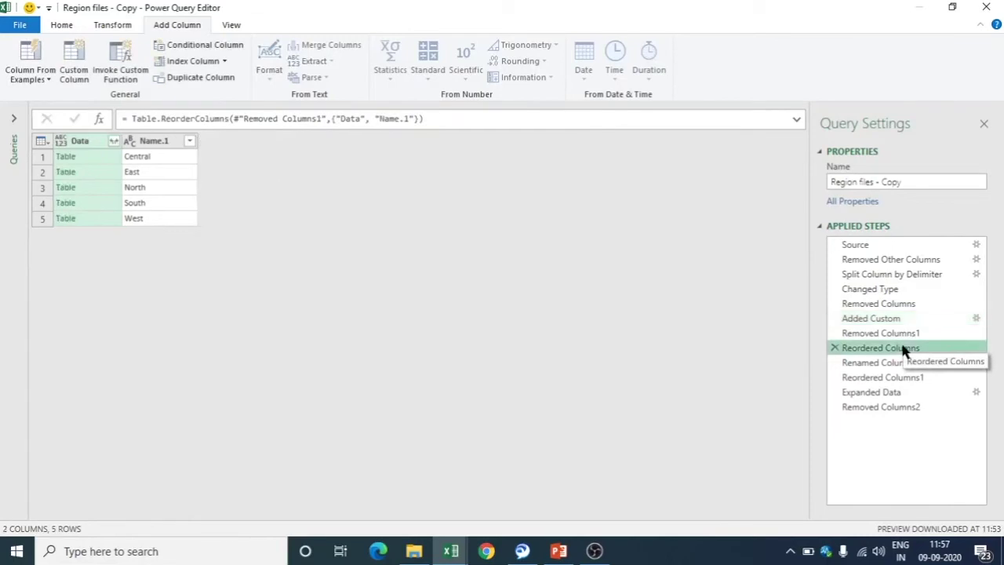
pyautogui.click(901, 364)
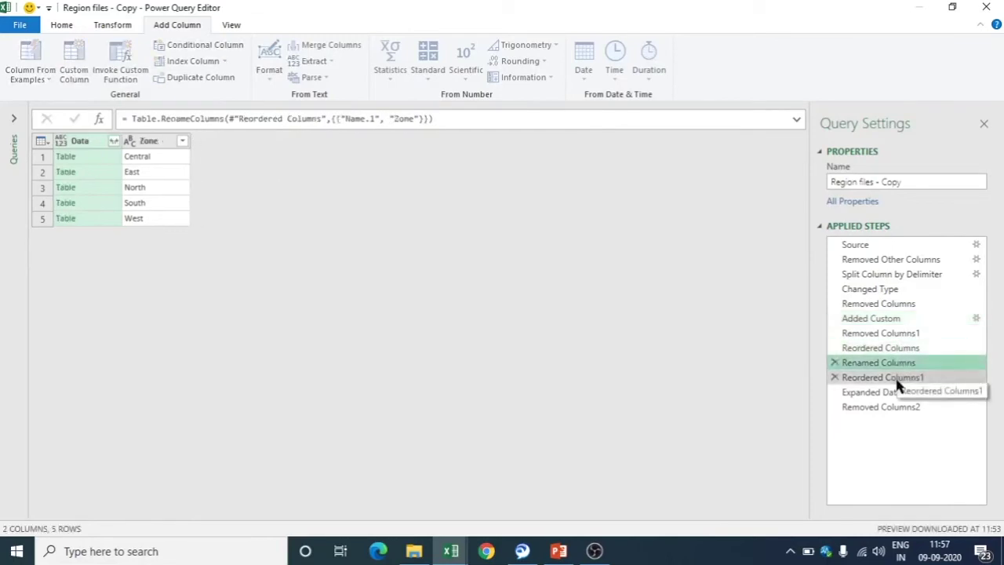
pyautogui.click(898, 379)
pyautogui.click(892, 393)
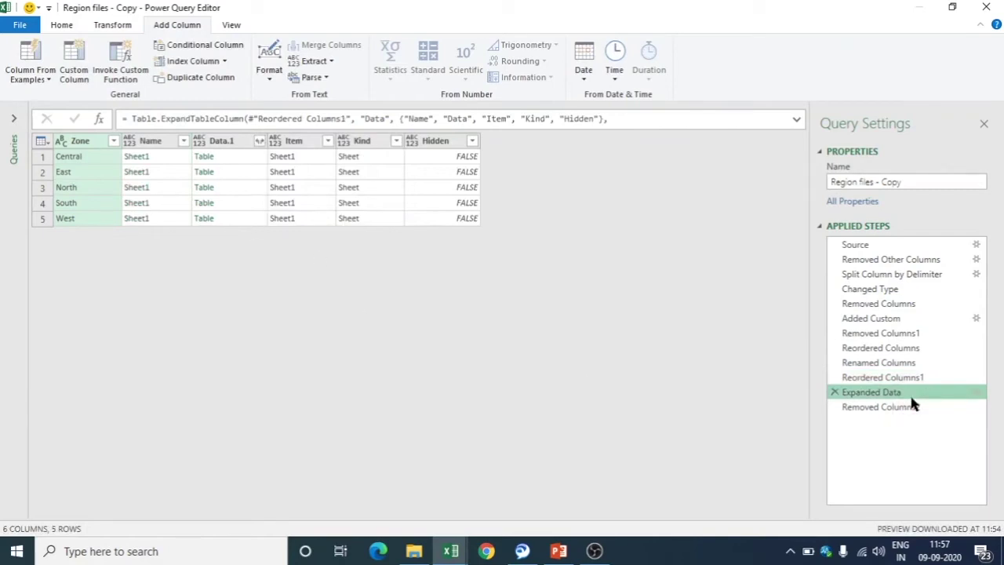
pyautogui.click(889, 409)
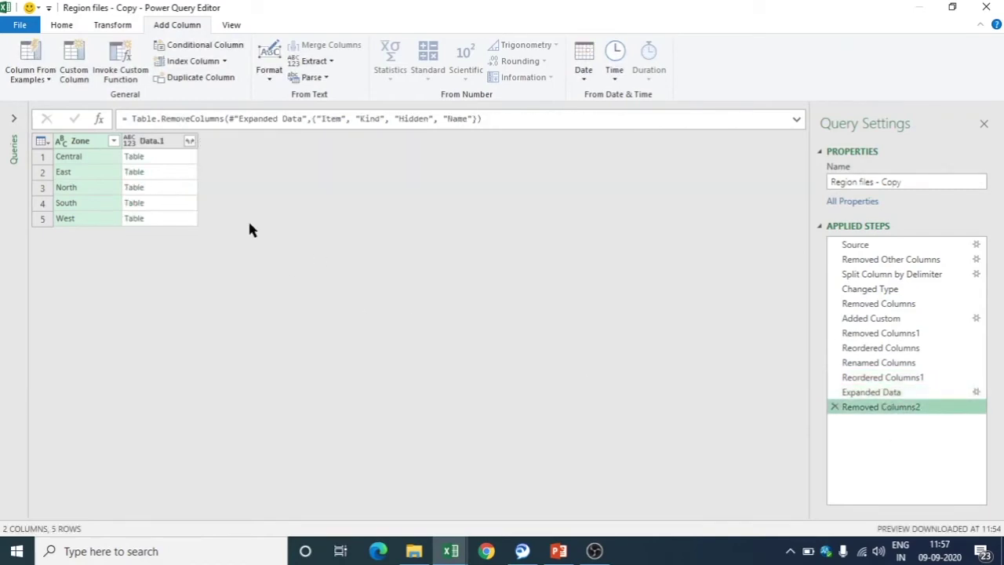
# Step: Expand Data.1 into Sales Manager, Qt. and Sales without the column name prefix, and close the editor keeping the changes
pyautogui.click(190, 142)
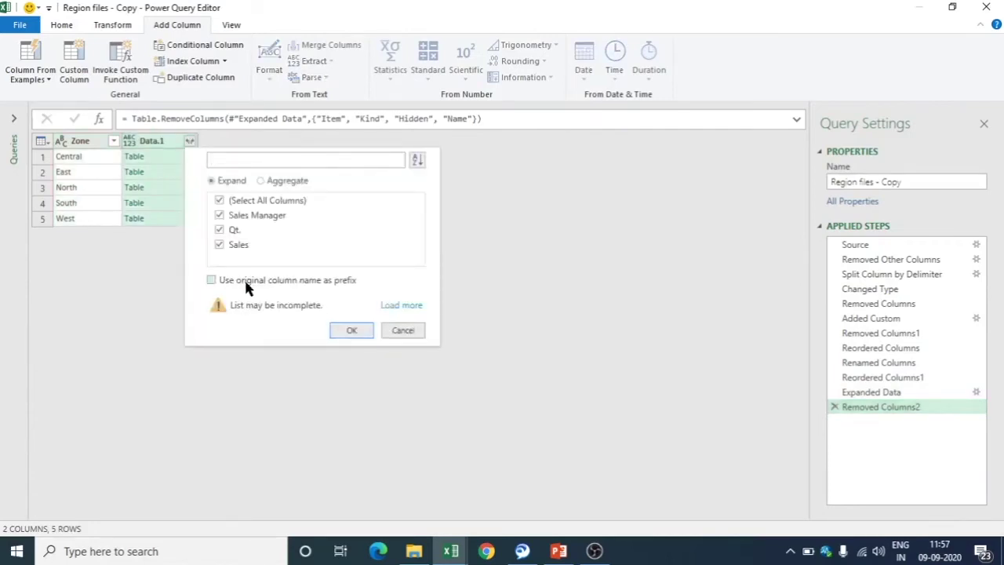
pyautogui.click(333, 332)
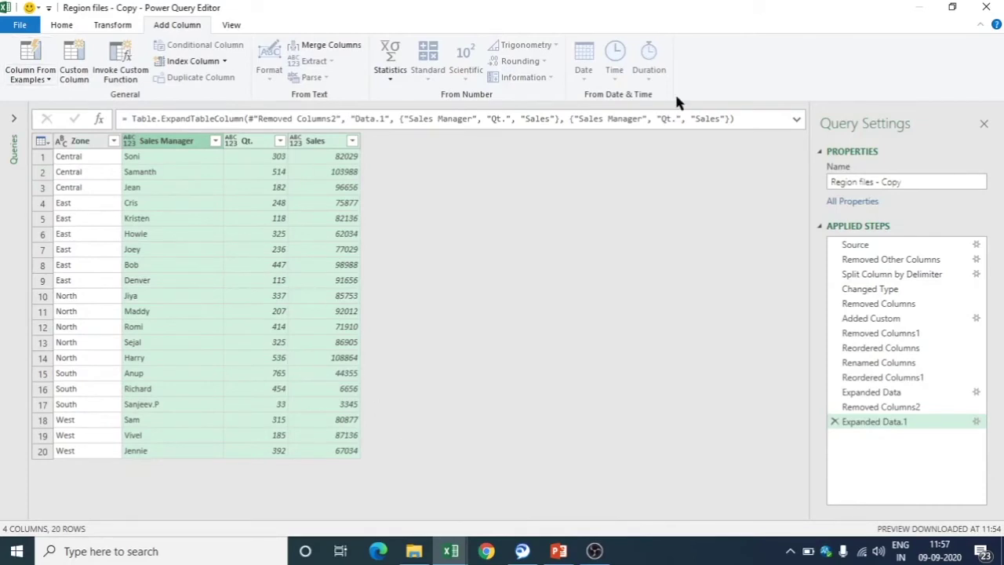
pyautogui.click(986, 6)
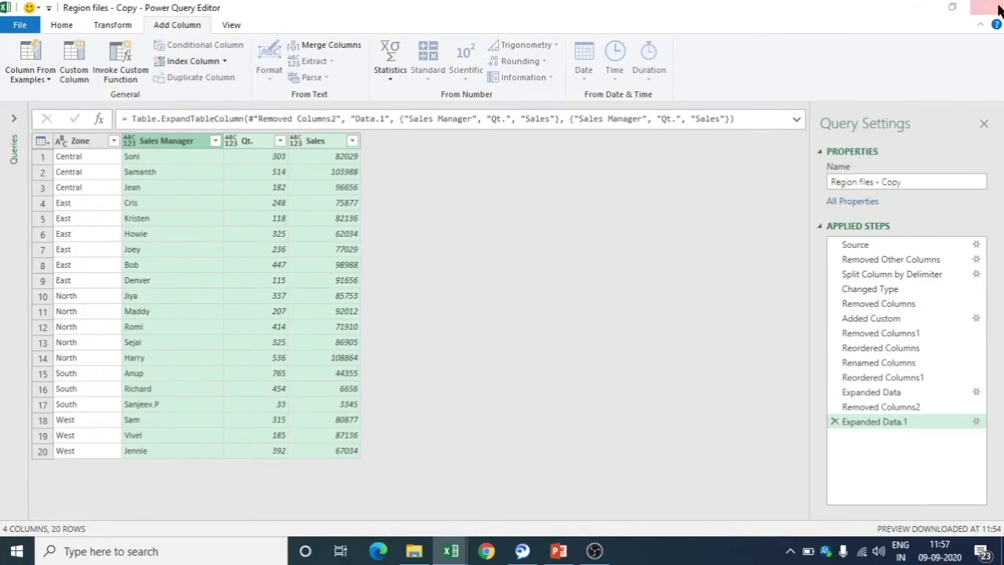
pyautogui.click(524, 297)
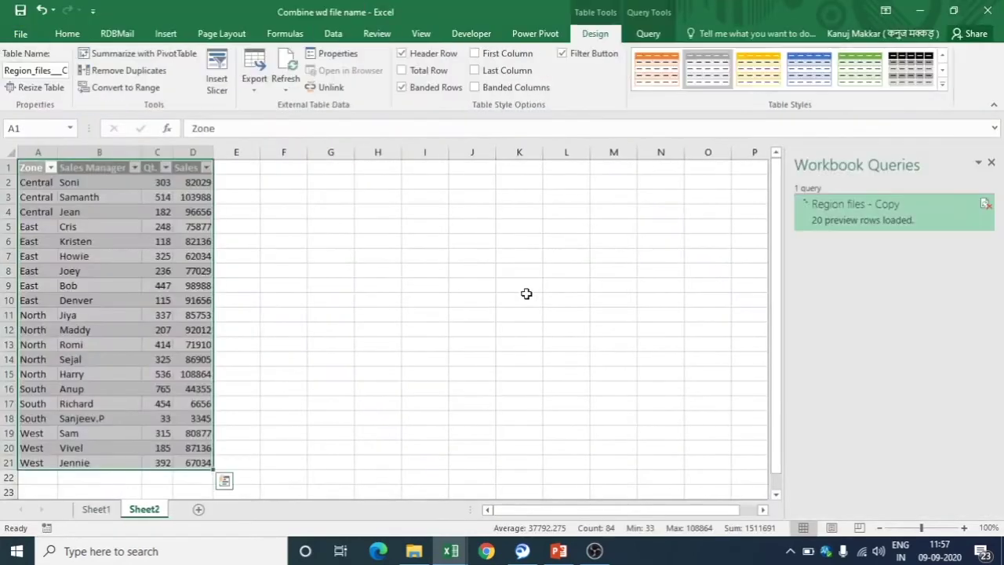
pyautogui.click(83, 370)
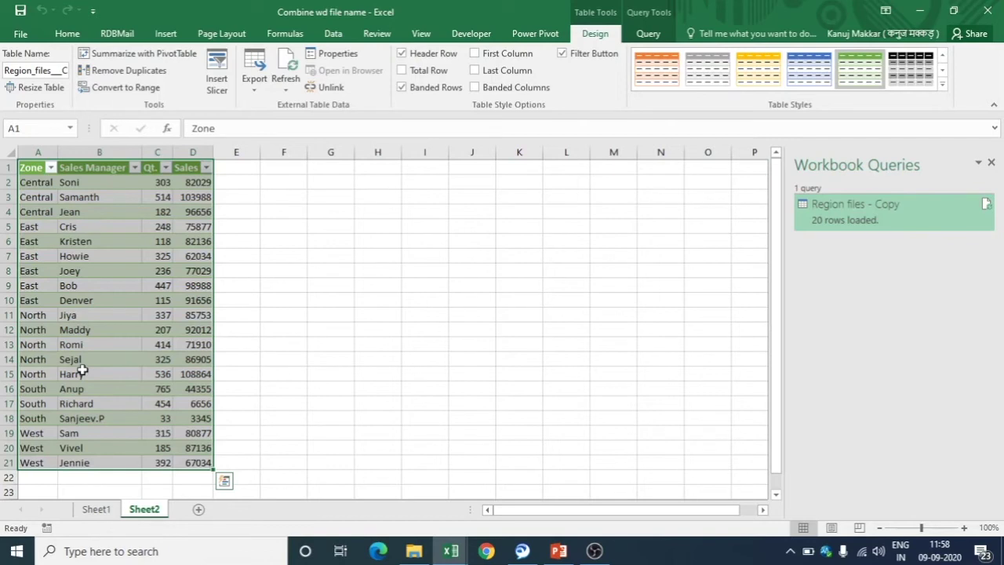
# Step: Rename the Sheet2 worksheet holding the combined data as Way 1
pyautogui.click(95, 509)
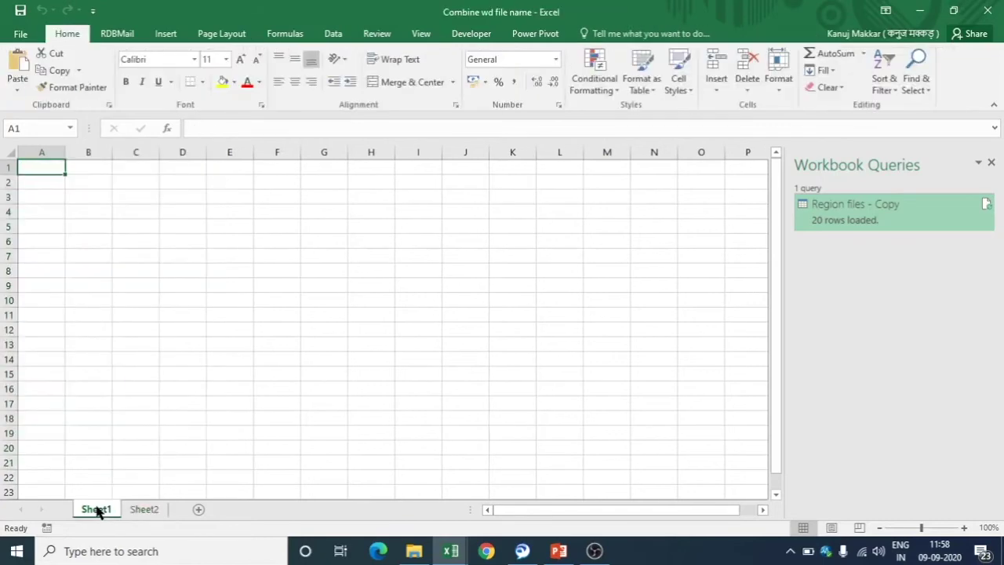
pyautogui.click(140, 511)
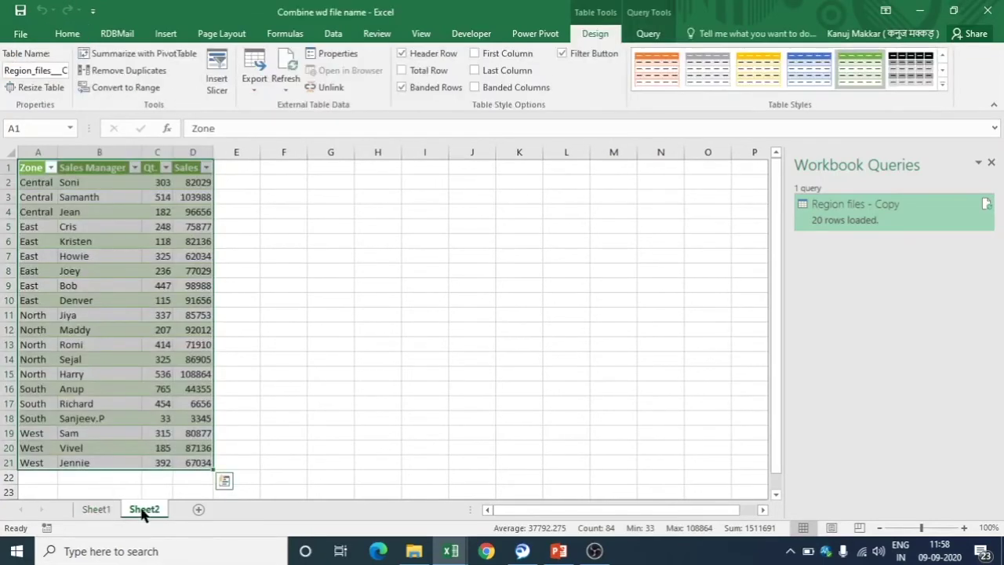
pyautogui.doubleClick(142, 511)
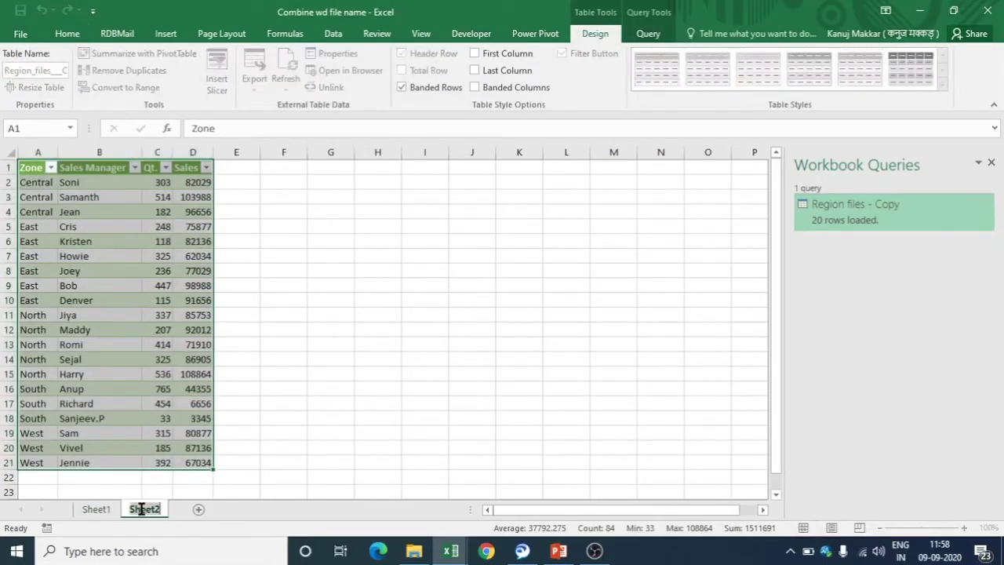
pyautogui.write('Way 1')
pyautogui.press('Return')
pyautogui.click(340, 407)
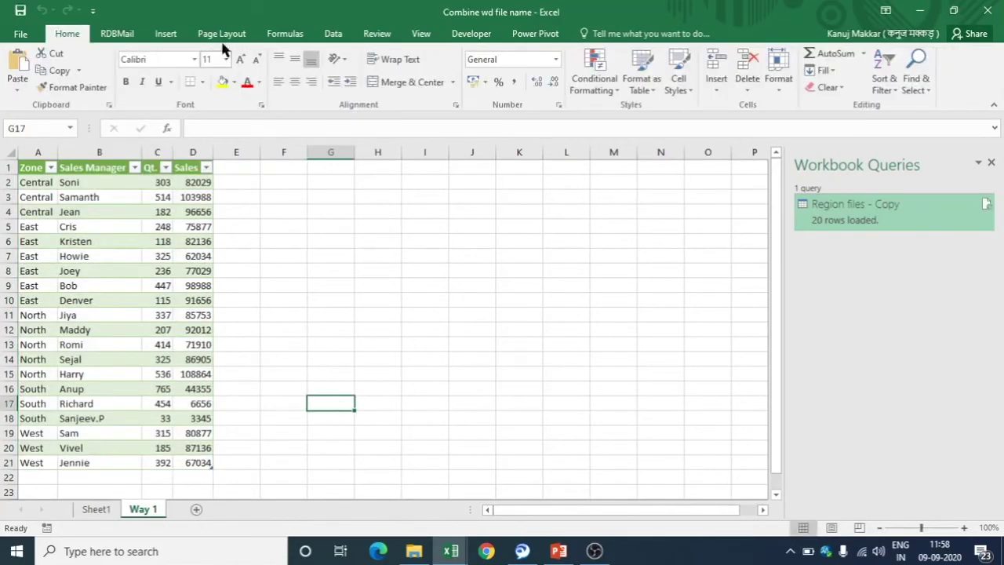
# Step: Reopen the Region files - Copy query in the Power Query Editor and duplicate it
pyautogui.click(332, 34)
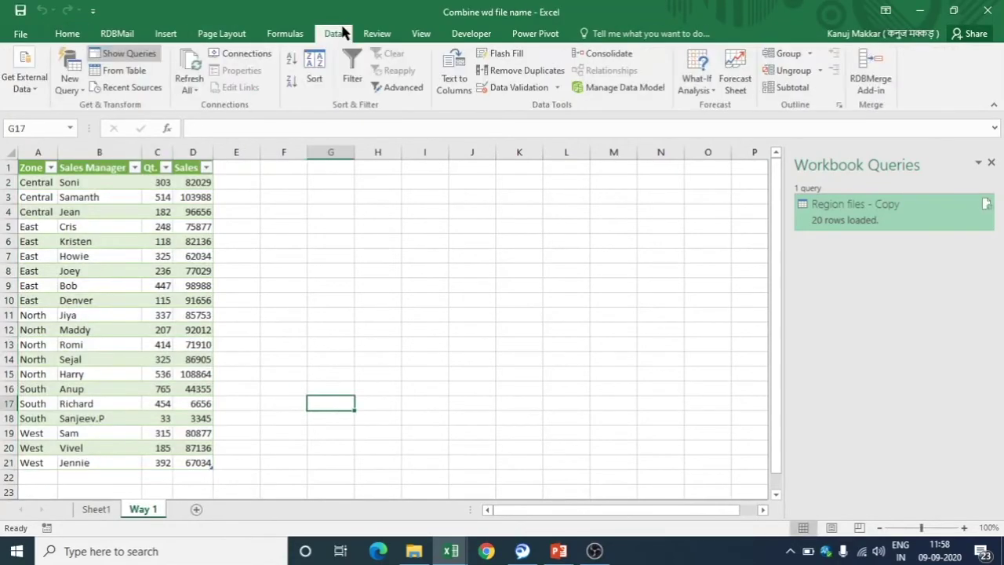
pyautogui.click(129, 57)
pyautogui.doubleClick(900, 217)
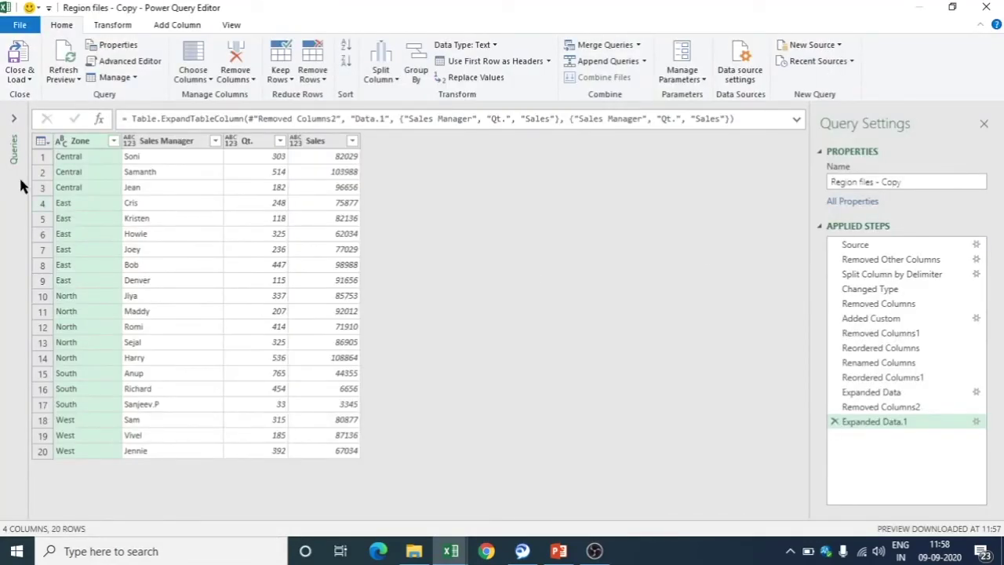
pyautogui.click(12, 126)
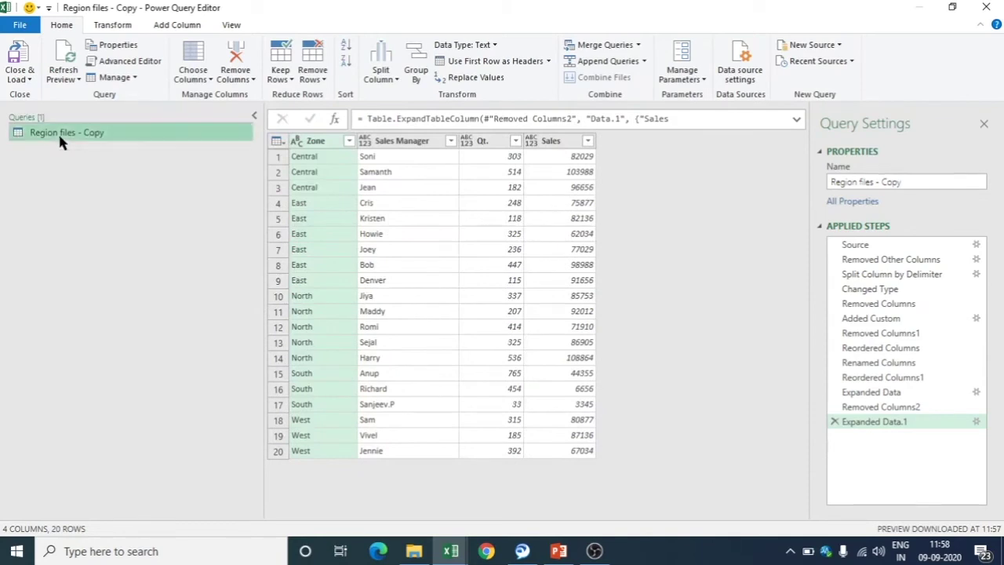
pyautogui.rightClick(62, 135)
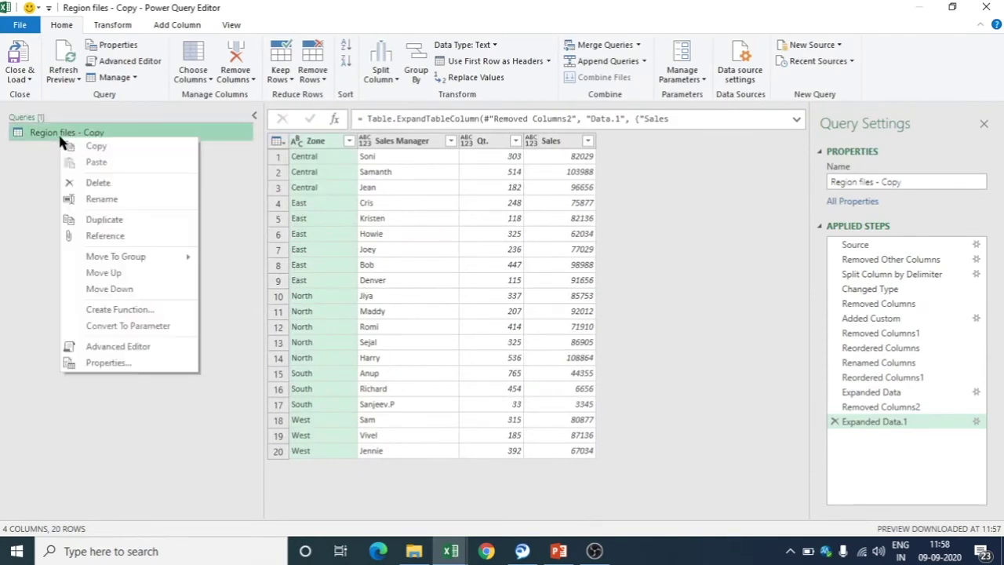
pyautogui.click(105, 221)
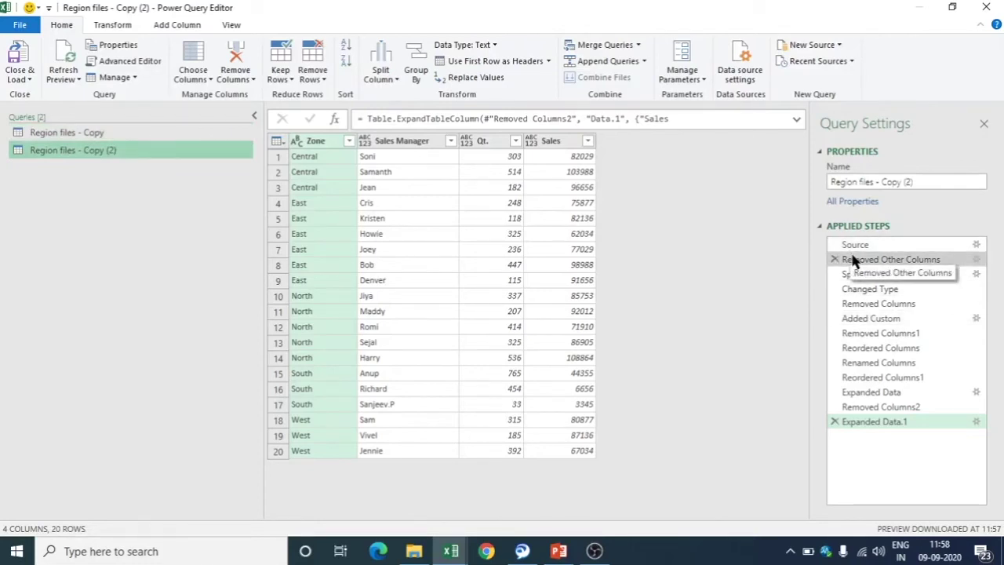
# Step: Delete Removed Other Columns and all steps after it in the duplicated query, leaving only Source
pyautogui.click(898, 261)
pyautogui.rightClick(899, 261)
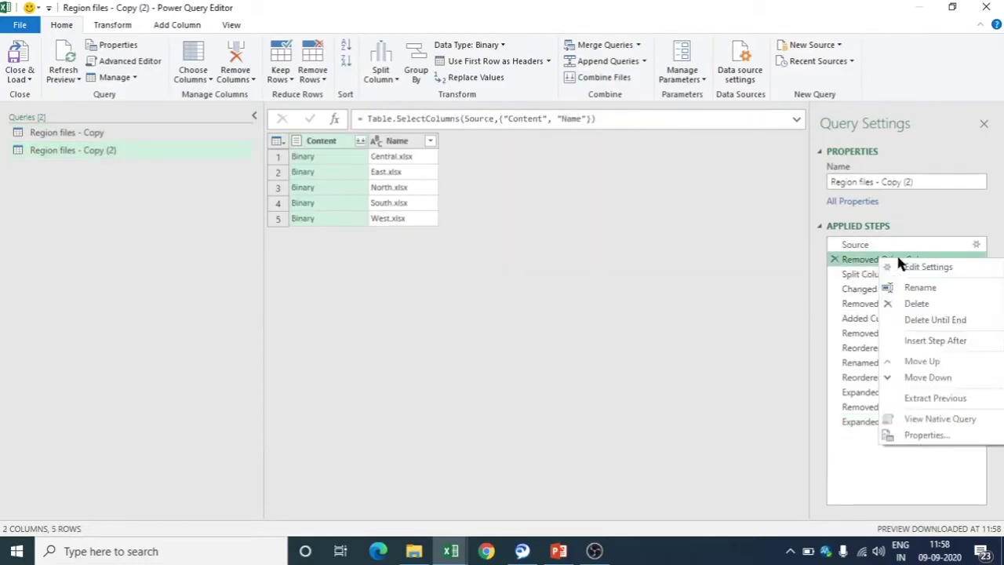
pyautogui.click(930, 320)
pyautogui.click(572, 305)
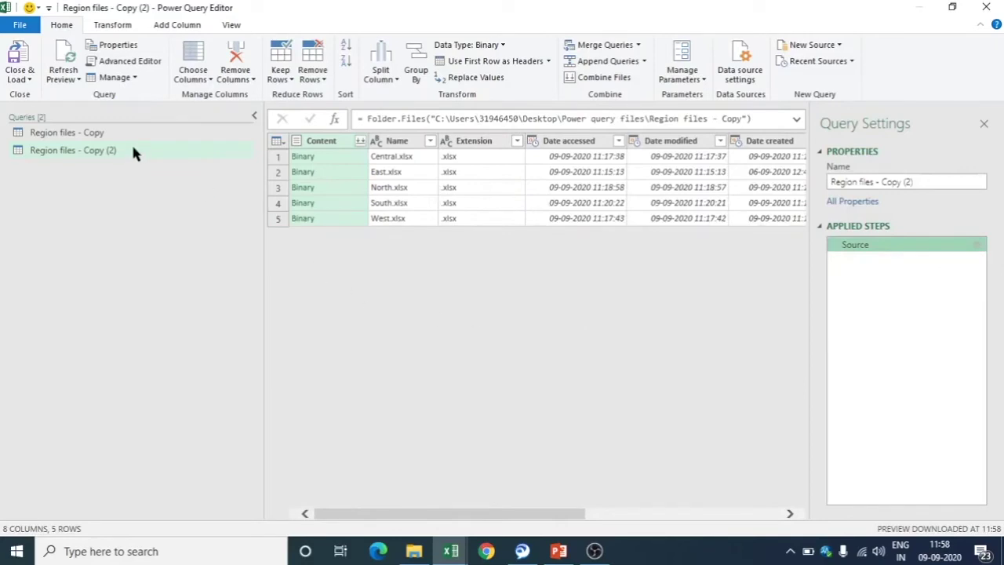
# Step: Keep only the Content and Name columns in the duplicated query by removing all other columns
pyautogui.click(254, 115)
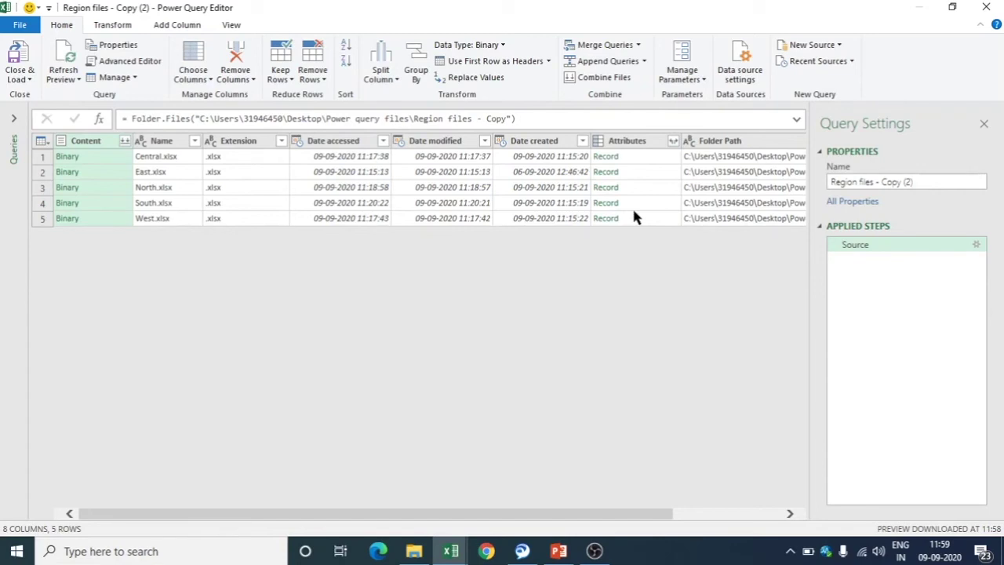
pyautogui.keyDown('ctrl'); pyautogui.click(157, 141); pyautogui.keyUp('ctrl')
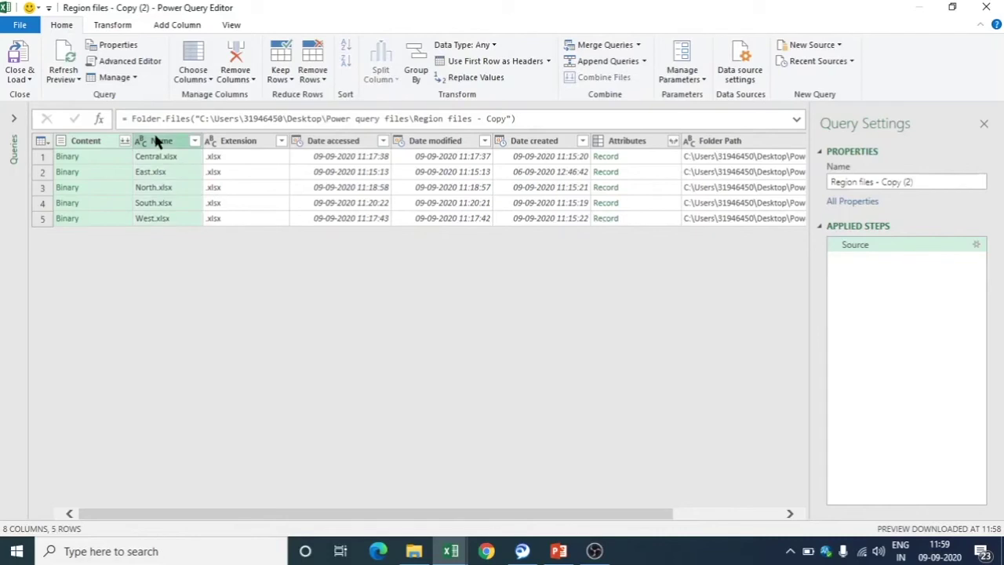
pyautogui.rightClick(157, 141)
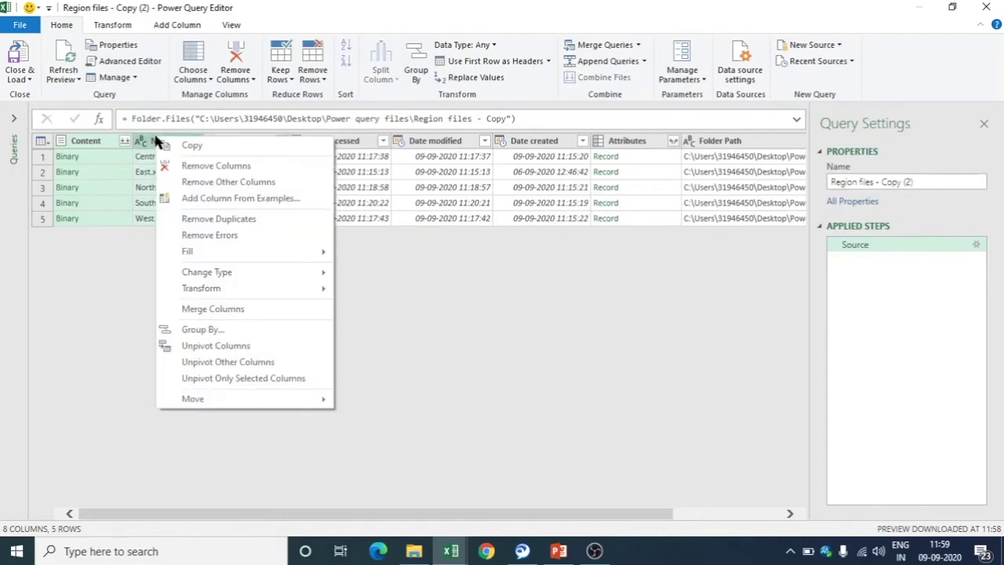
pyautogui.click(212, 179)
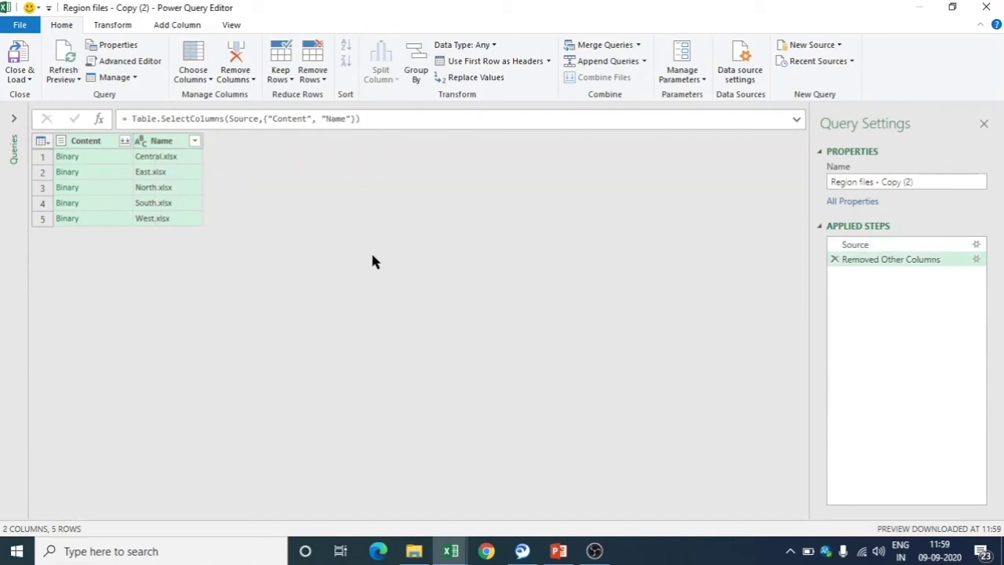
# Step: Combine the binary files in the Content column, using the first file as example and extracting Sheet1 from each file
pyautogui.click(125, 141)
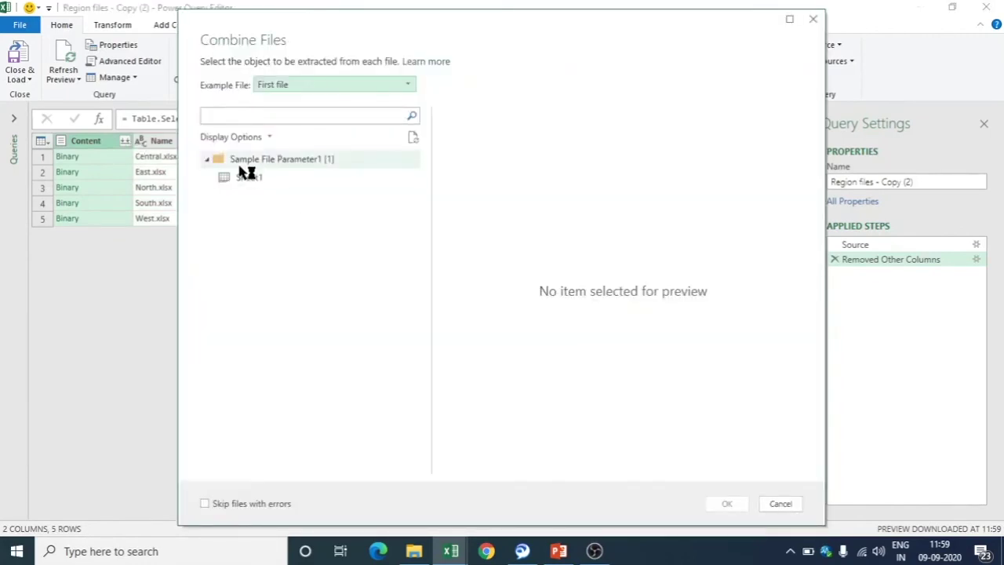
pyautogui.click(249, 178)
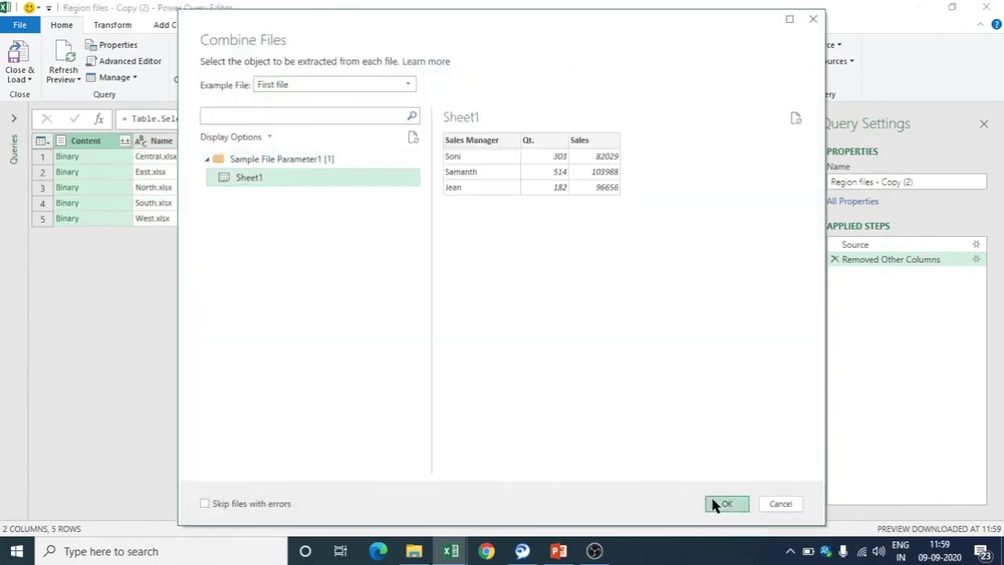
pyautogui.click(718, 504)
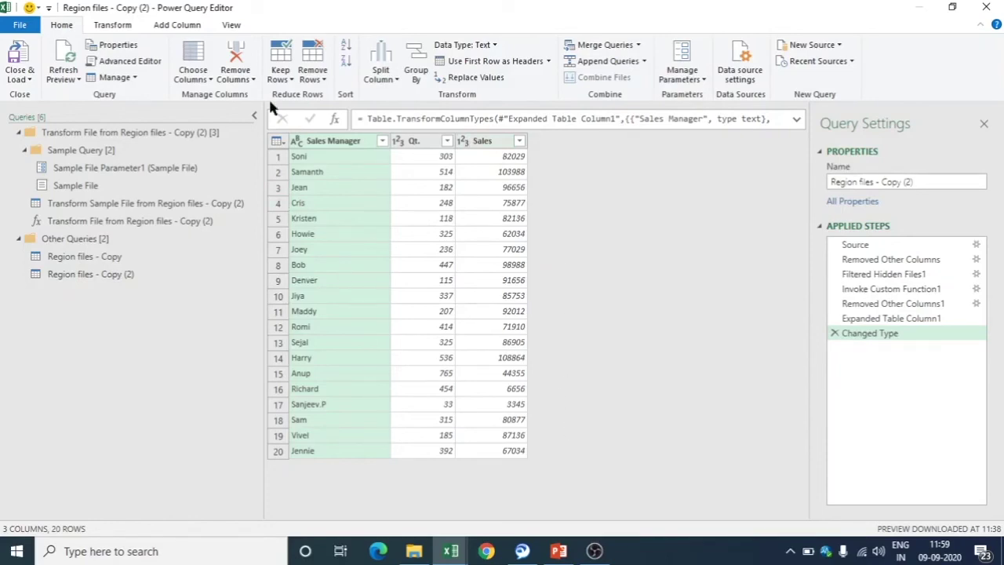
pyautogui.click(255, 116)
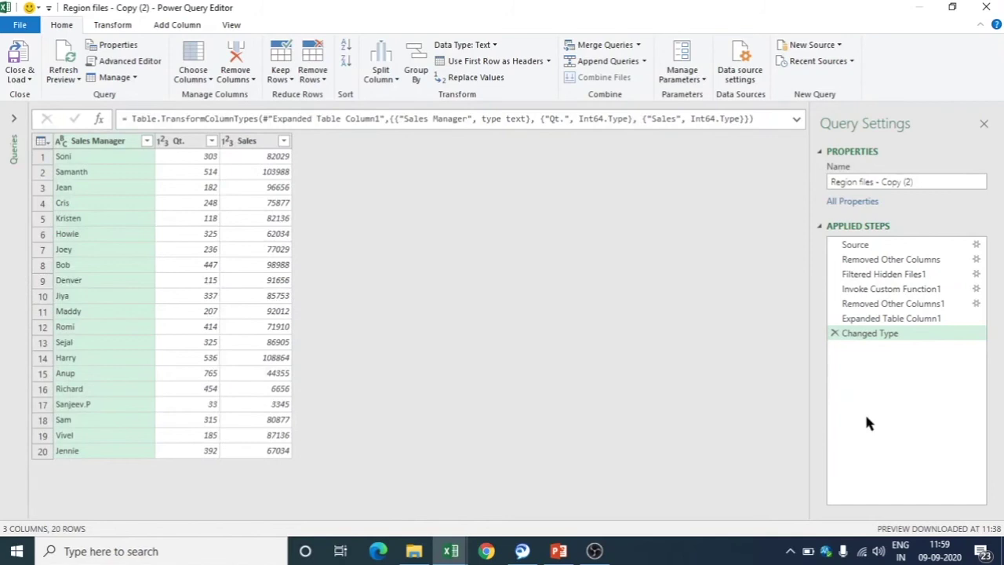
# Step: Go back through the generated steps to Invoke Custom Function1 and preview the nested tables for Central, East and North
pyautogui.click(874, 320)
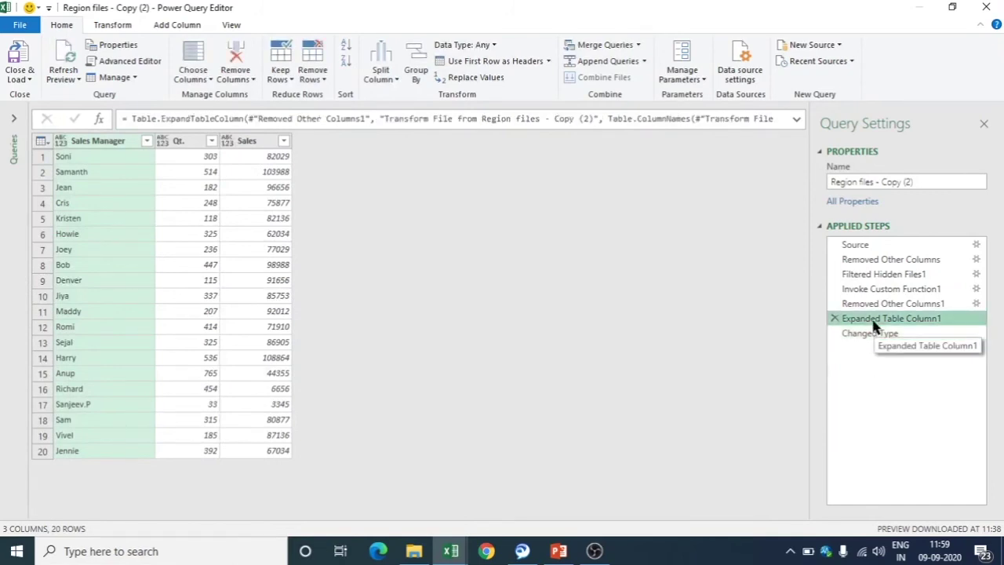
pyautogui.click(871, 307)
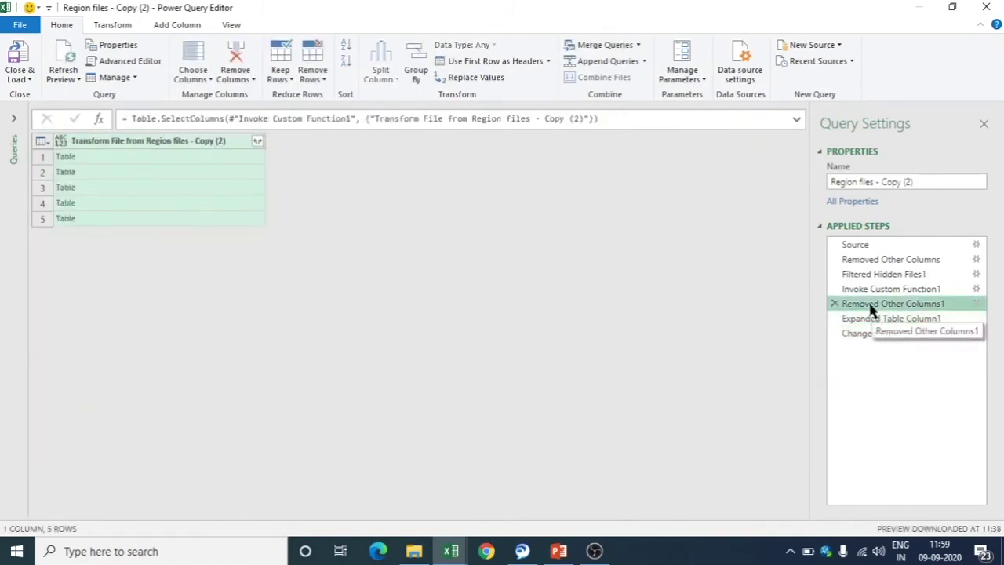
pyautogui.click(867, 292)
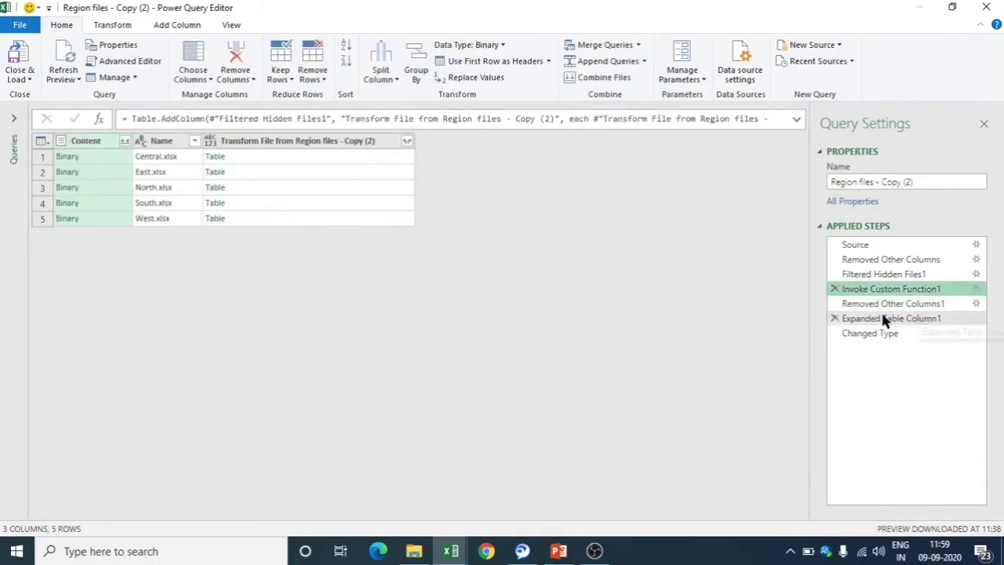
pyautogui.click(297, 157)
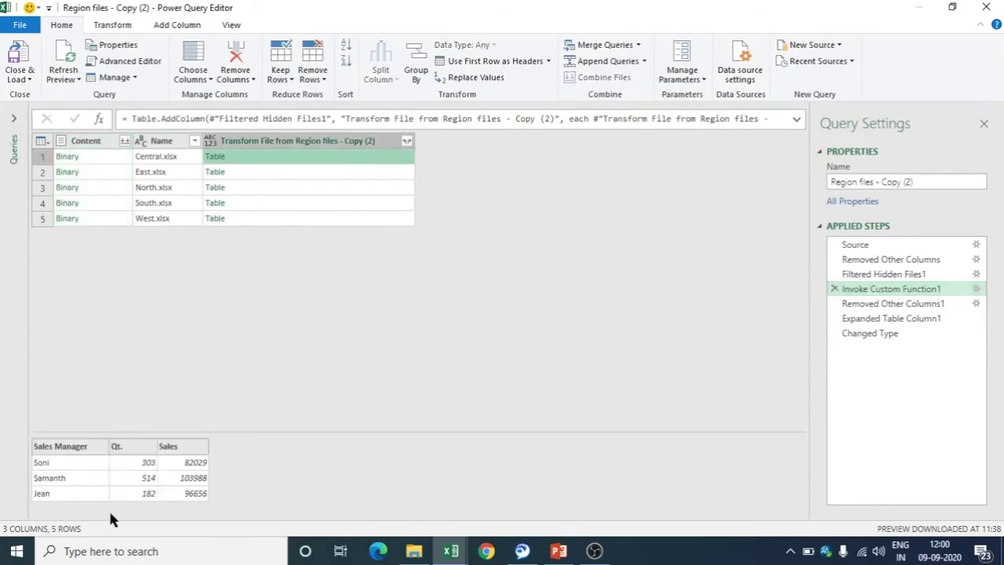
pyautogui.click(309, 171)
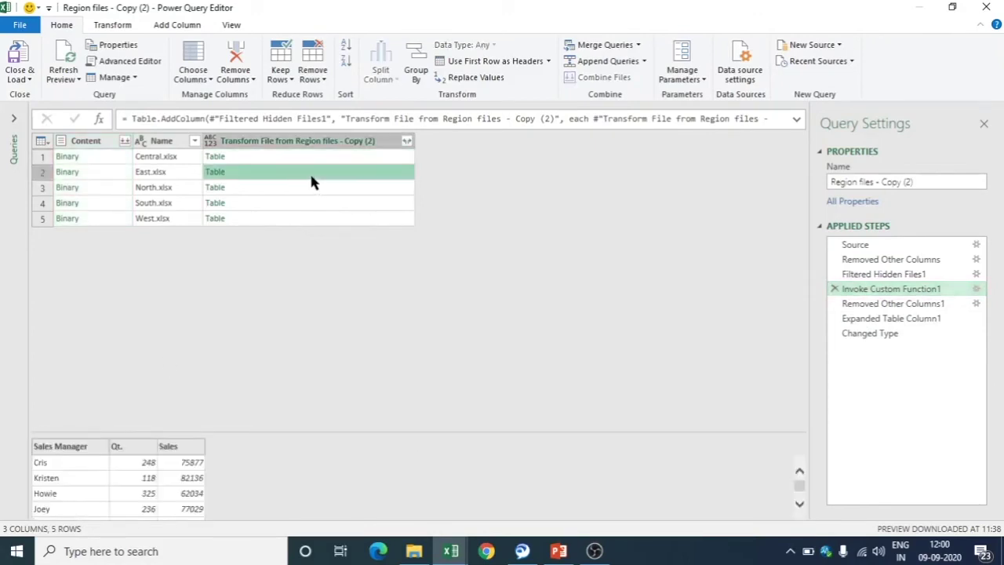
pyautogui.click(249, 188)
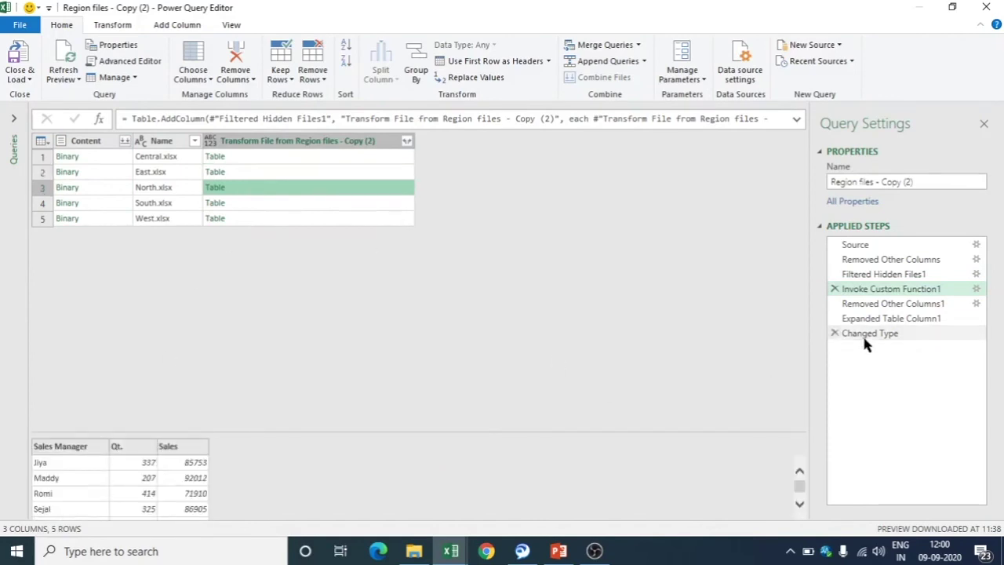
# Step: Delete the Removed Other Columns1, Expanded Table Column1 and Changed Type steps from the query, and preview Central's nested table
pyautogui.click(838, 306)
pyautogui.click(835, 305)
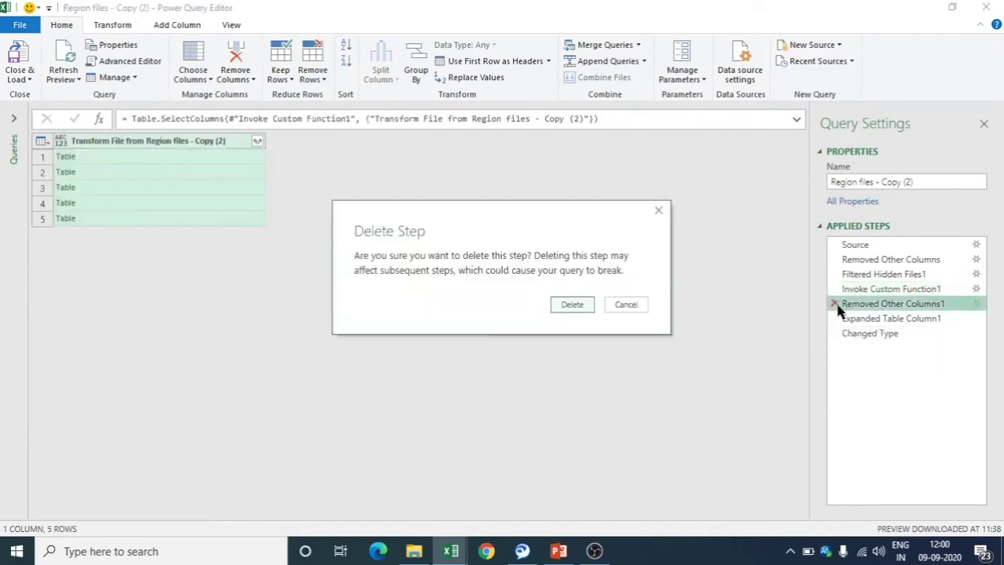
pyautogui.click(572, 306)
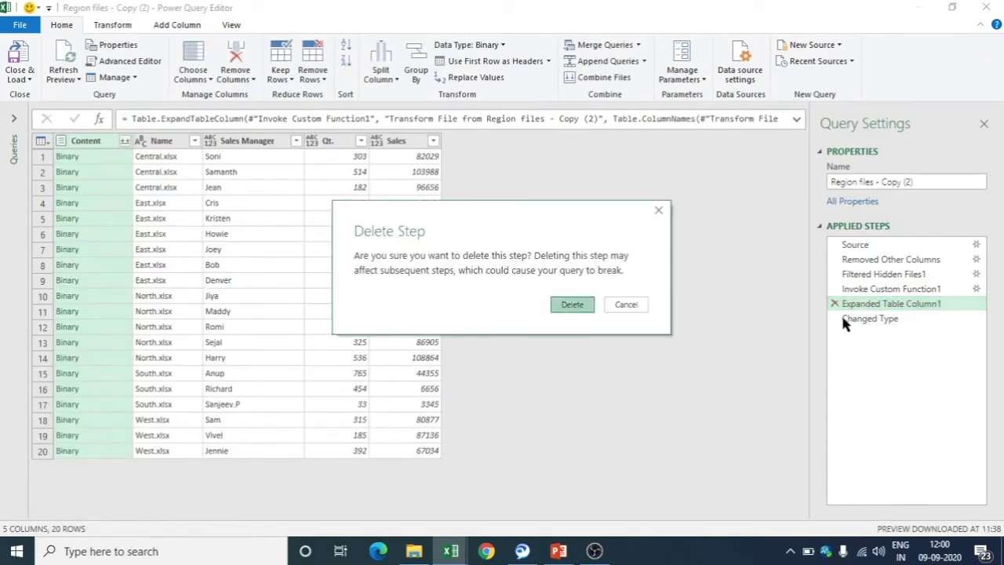
pyautogui.click(582, 305)
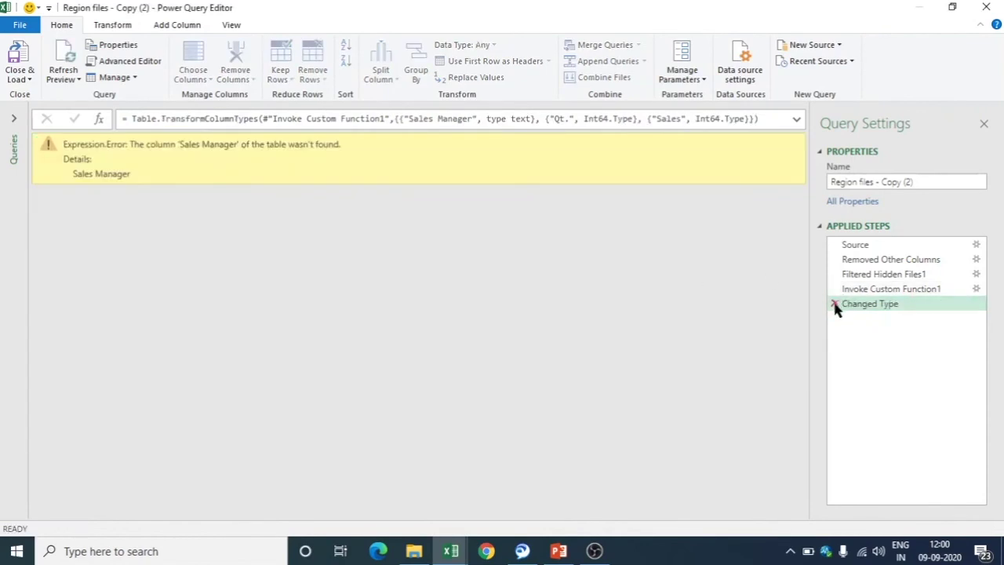
pyautogui.click(836, 304)
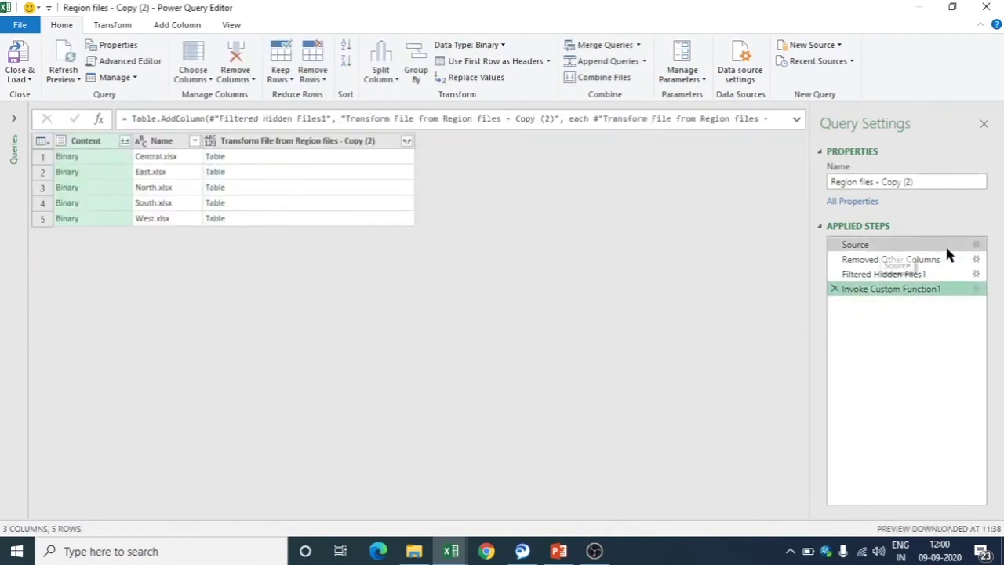
pyautogui.click(384, 160)
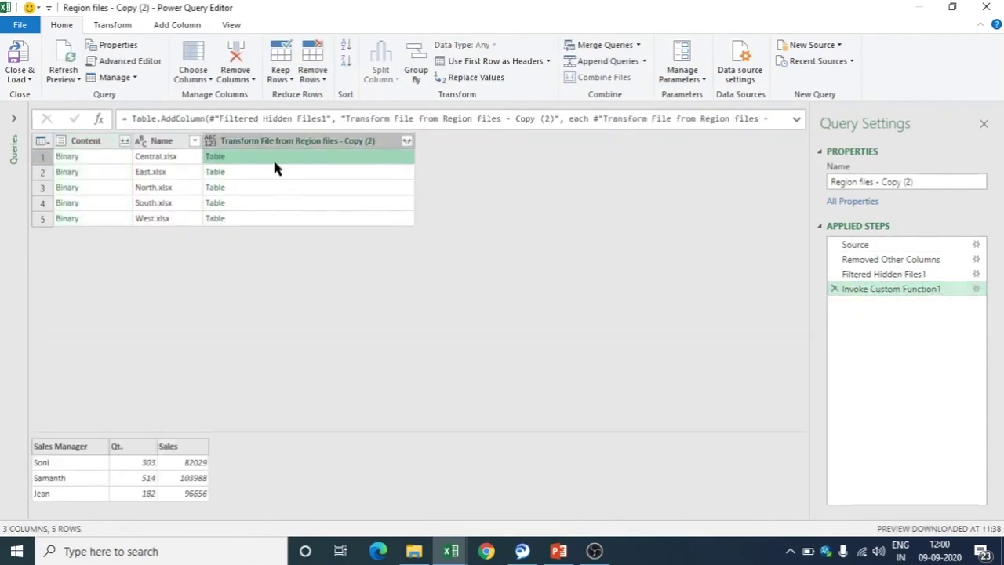
# Step: Split the Name column by the custom delimiter "." at each occurrence of the delimiter
pyautogui.click(166, 146)
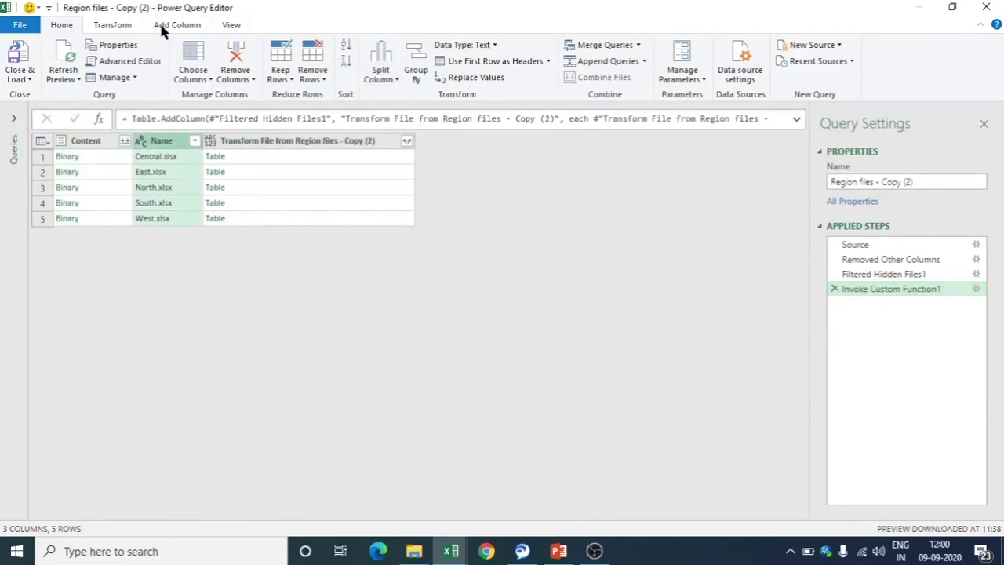
pyautogui.click(118, 28)
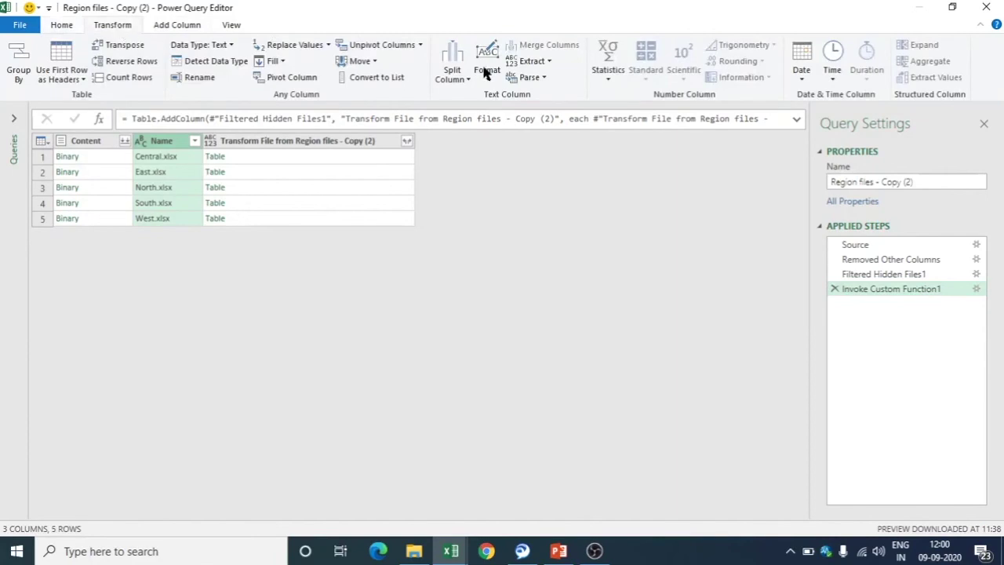
pyautogui.click(436, 72)
pyautogui.click(464, 97)
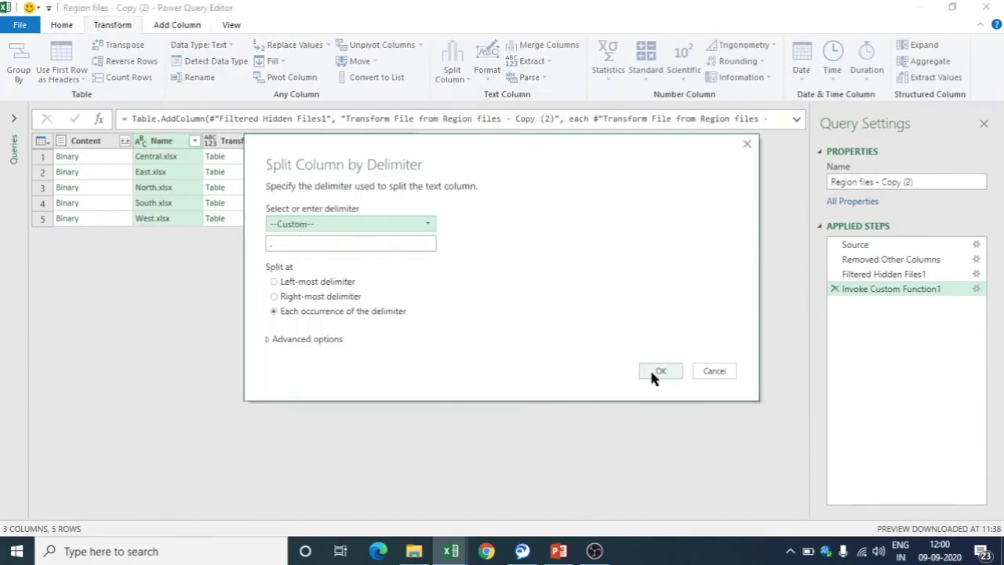
pyautogui.click(651, 371)
# Step: Remove the Name.2 and Content columns, keeping the region names and the nested tables
pyautogui.click(242, 141)
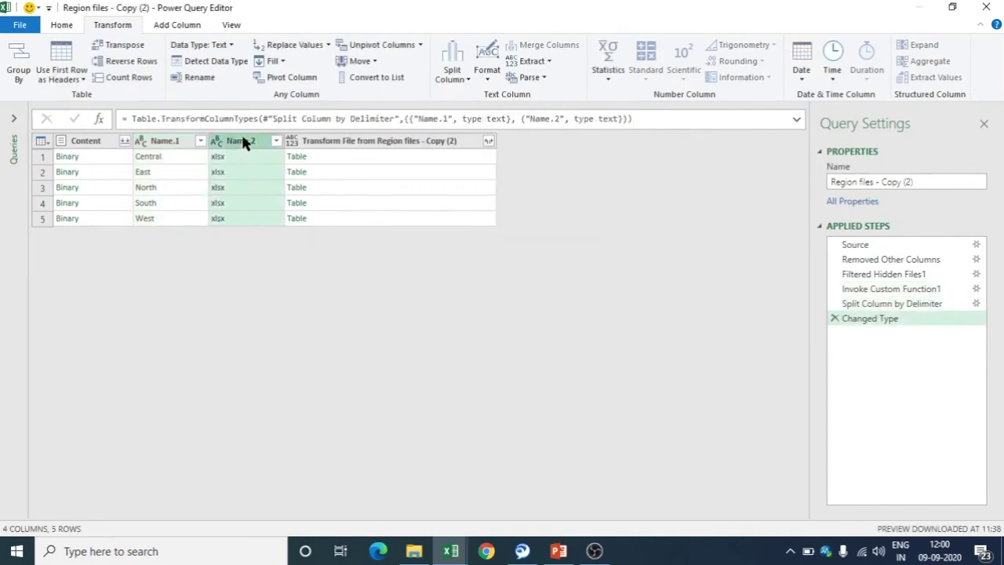
pyautogui.rightClick(242, 142)
pyautogui.click(277, 168)
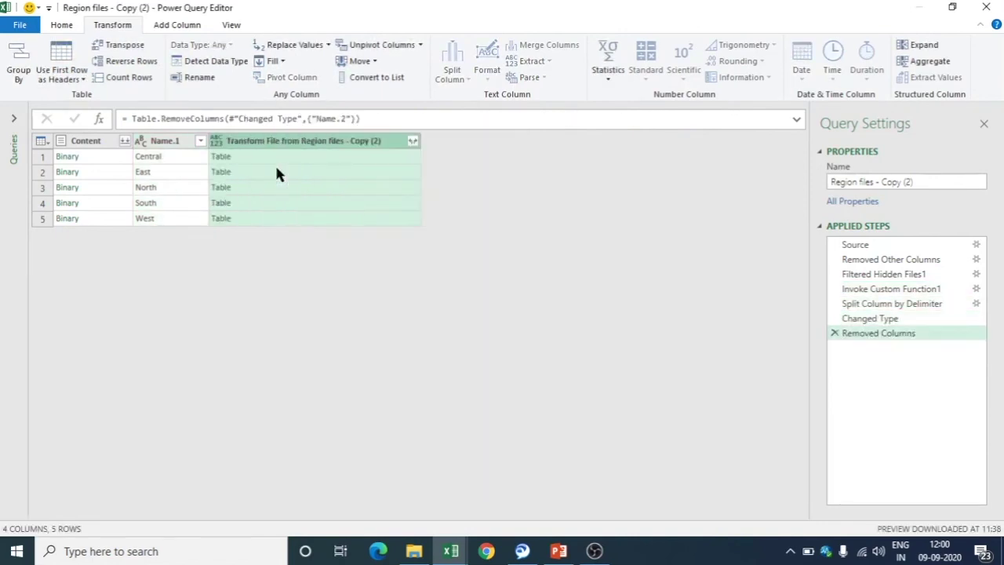
pyautogui.click(84, 141)
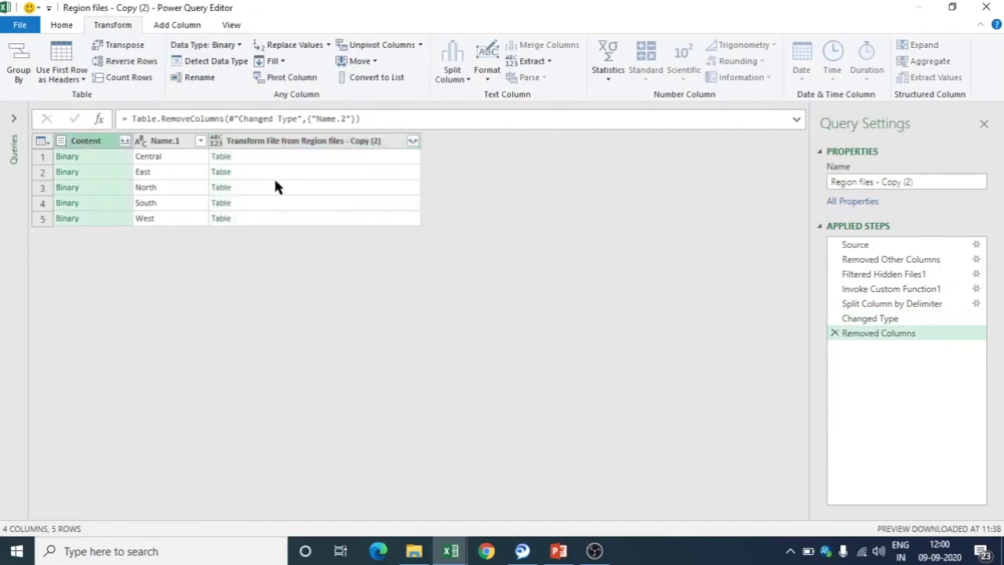
pyautogui.click(294, 159)
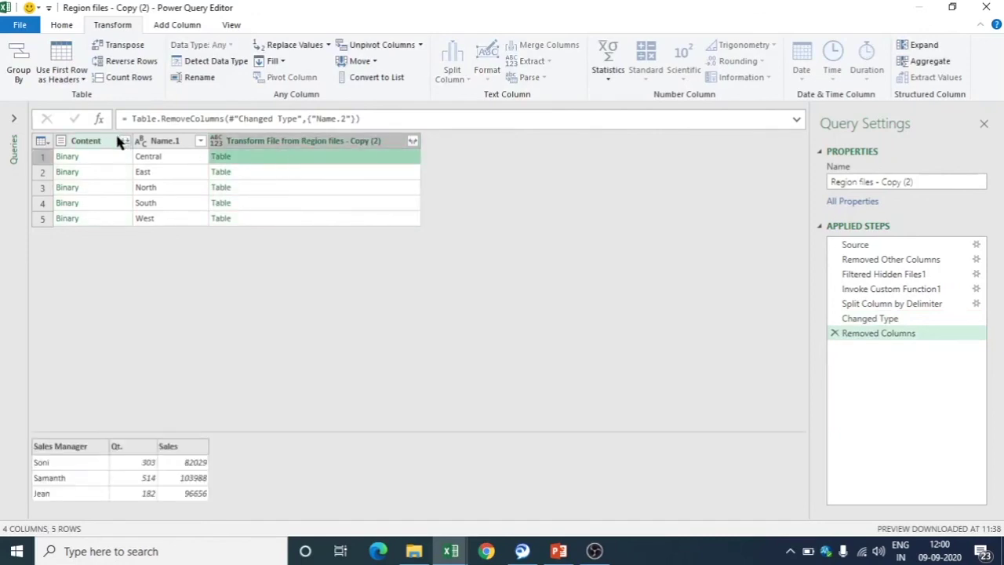
pyautogui.rightClick(94, 149)
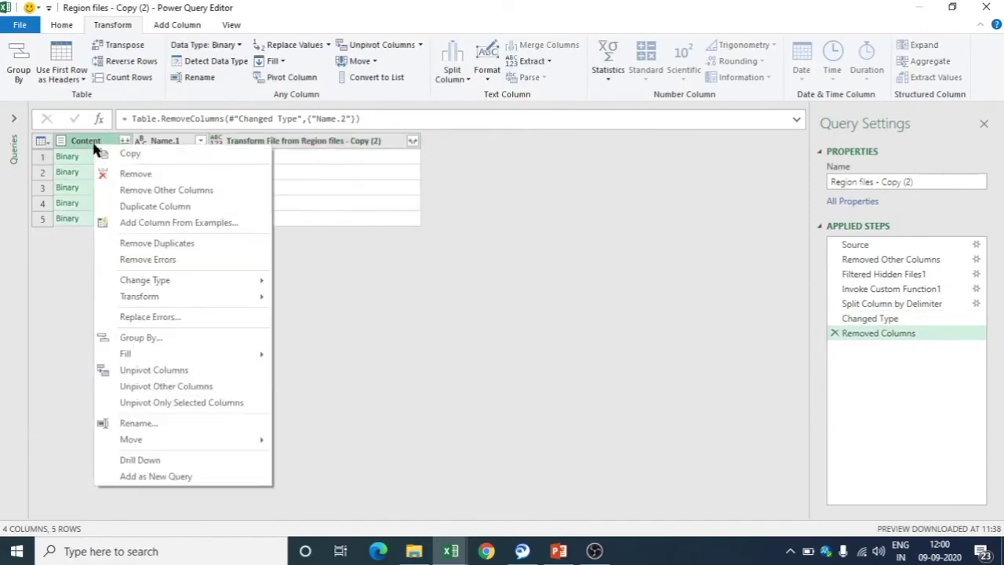
pyautogui.click(122, 174)
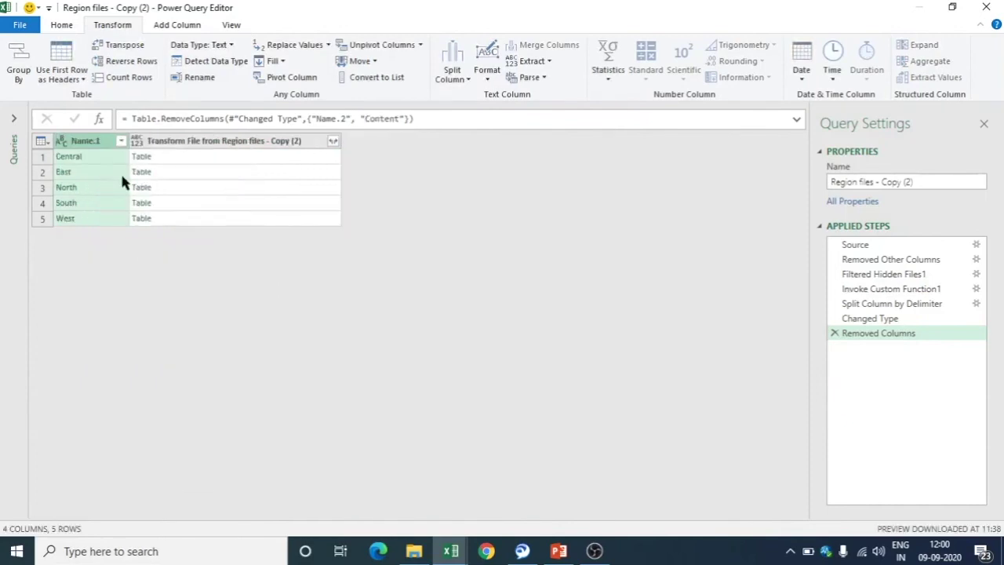
pyautogui.doubleClick(197, 143)
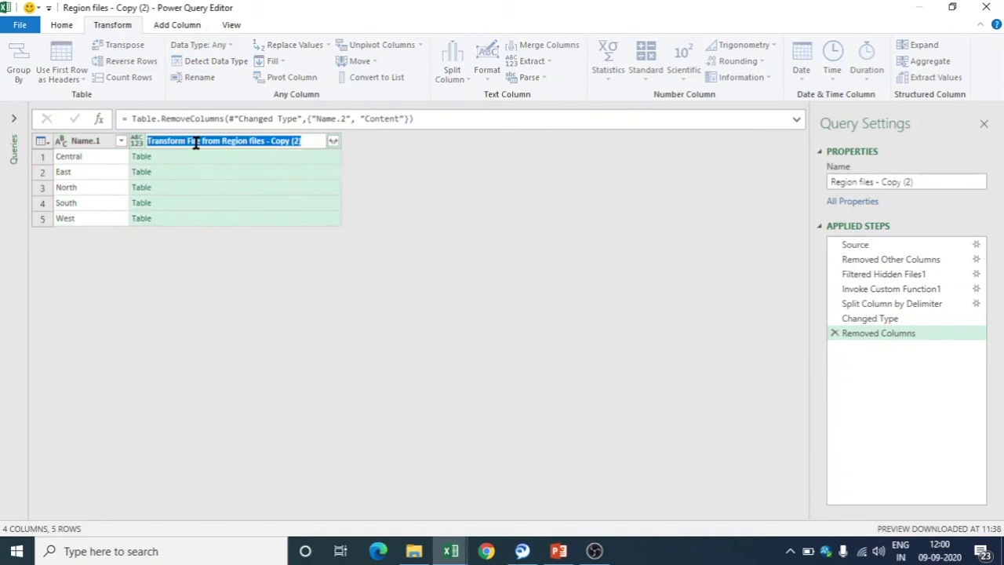
pyautogui.write('Re')
pyautogui.press('Escape')
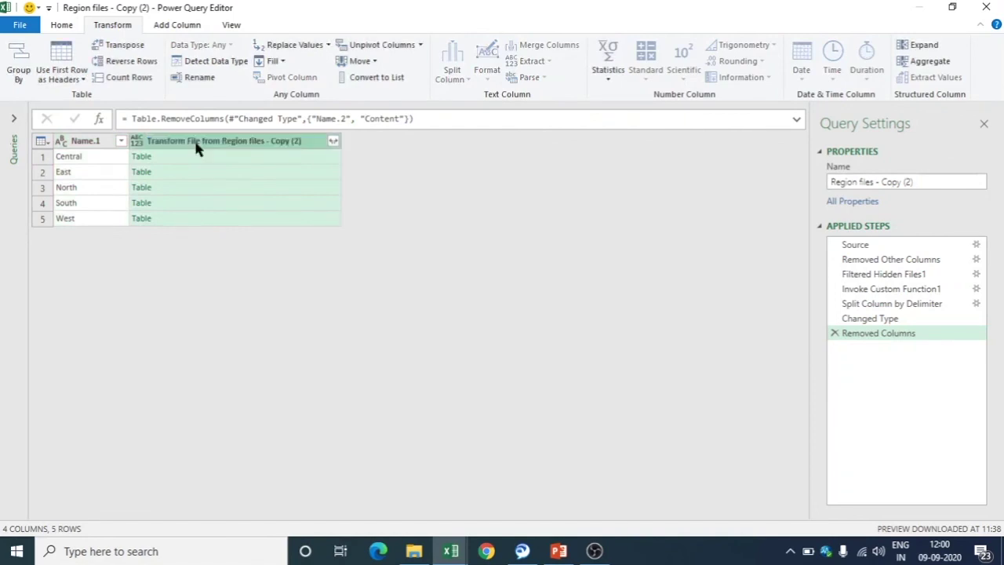
# Step: Expand the nested tables into Sales Manager, Qt. and Sales columns without using the original column name as prefix
pyautogui.click(334, 141)
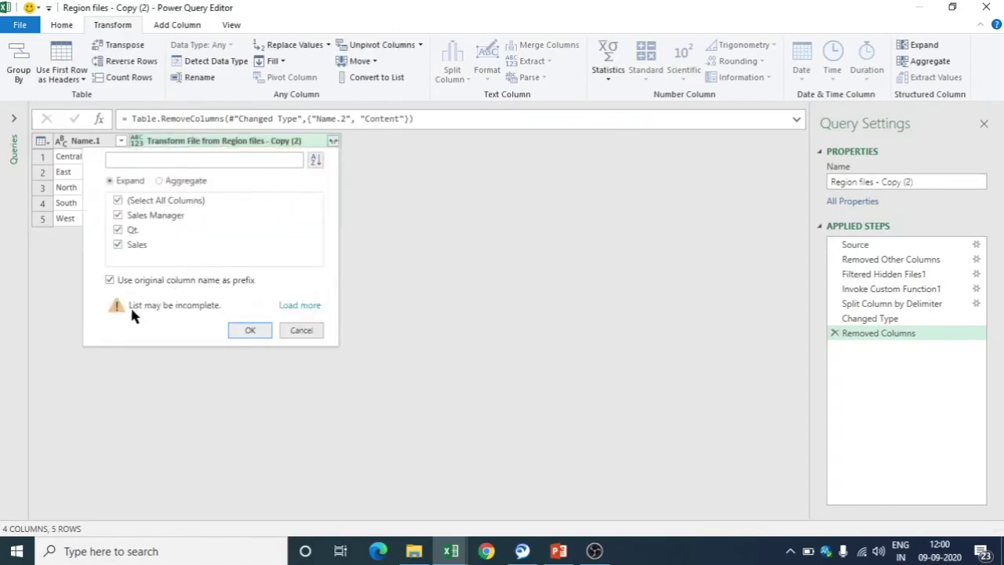
pyautogui.click(247, 333)
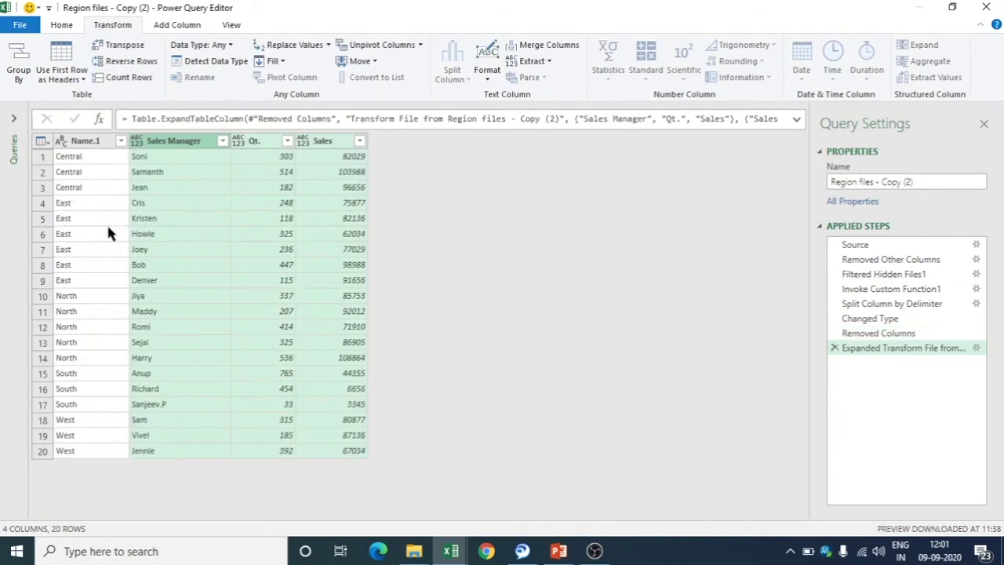
# Step: Rename the Name.1 column to Zone
pyautogui.click(86, 141)
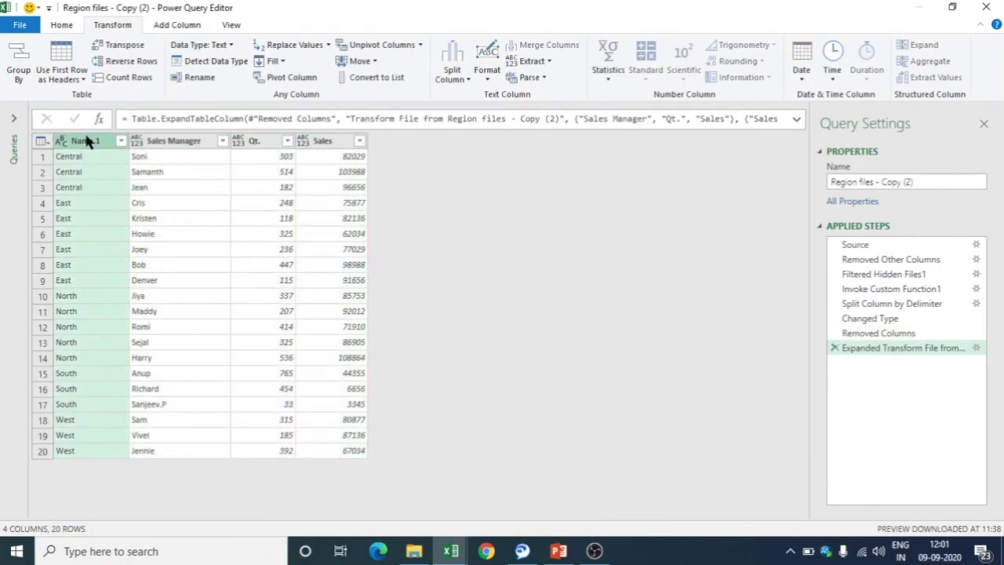
pyautogui.doubleClick(90, 139)
pyautogui.write('Zone')
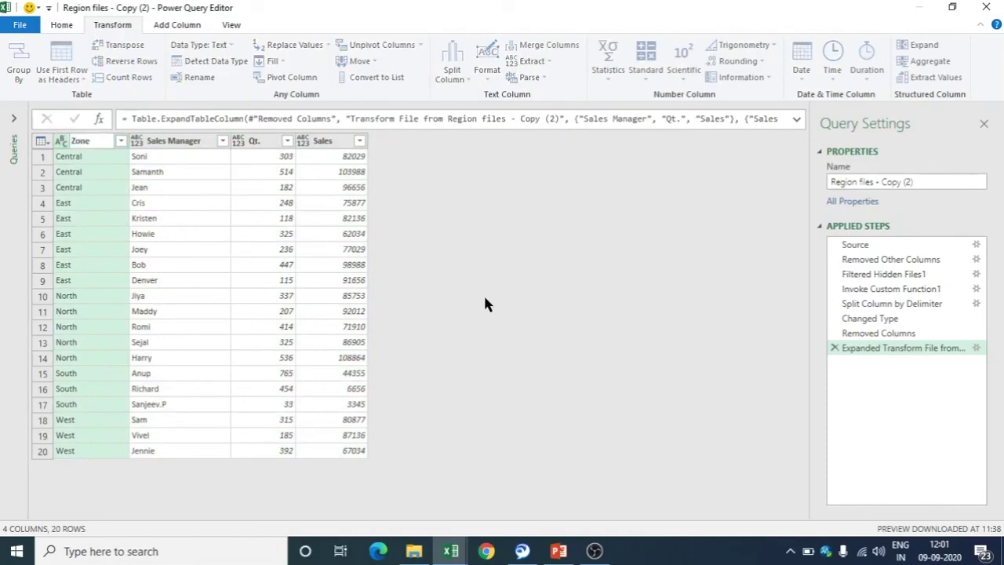
pyautogui.press('Return')
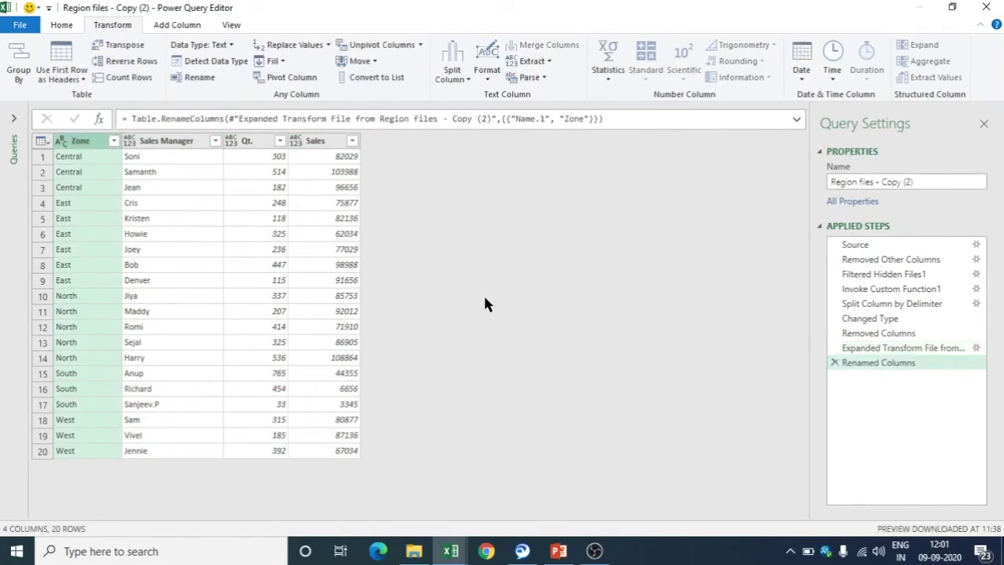
# Step: Close the query editor keeping the changes, and compare the newly loaded table with the one on the Way 1 sheet
pyautogui.click(986, 7)
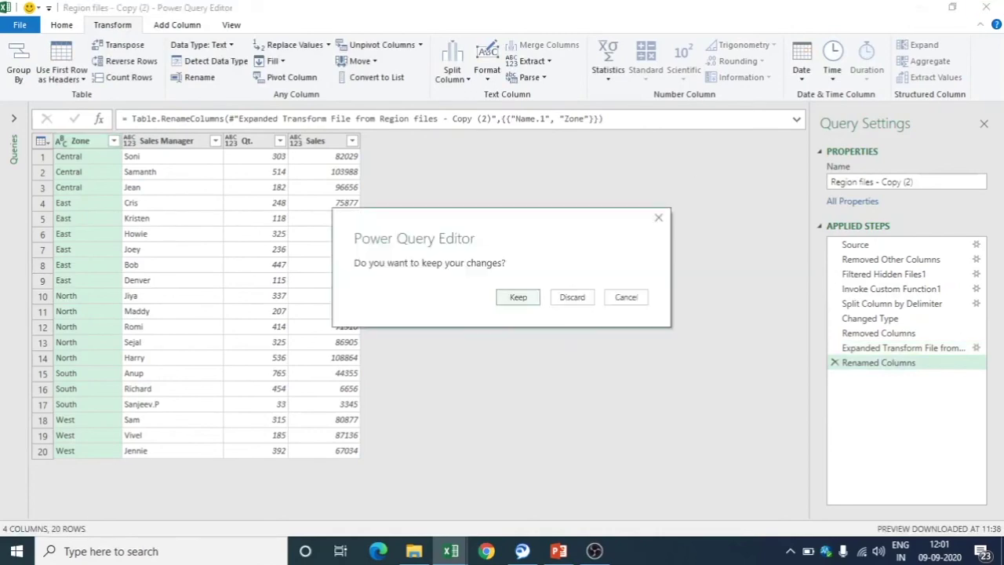
pyautogui.click(516, 299)
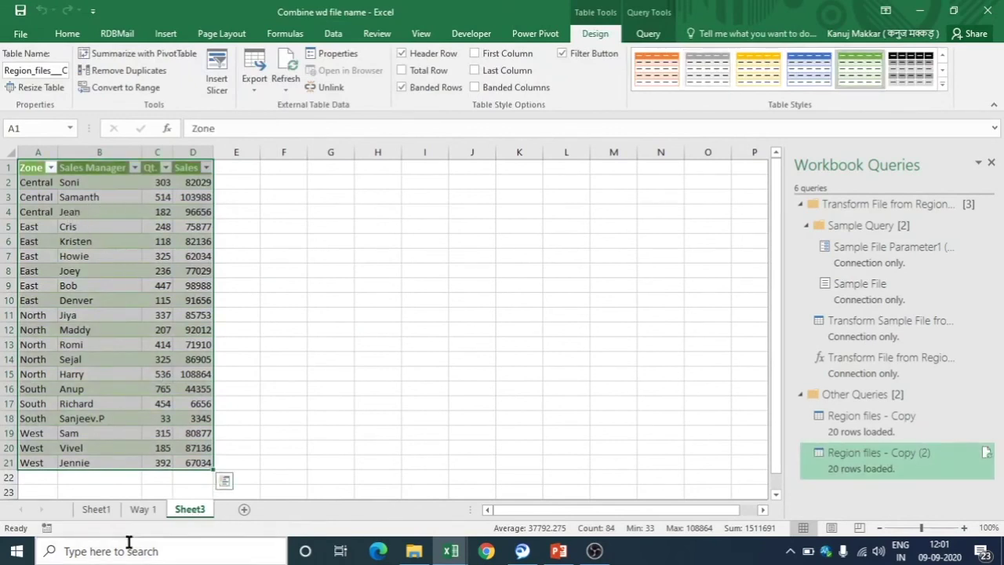
pyautogui.click(157, 509)
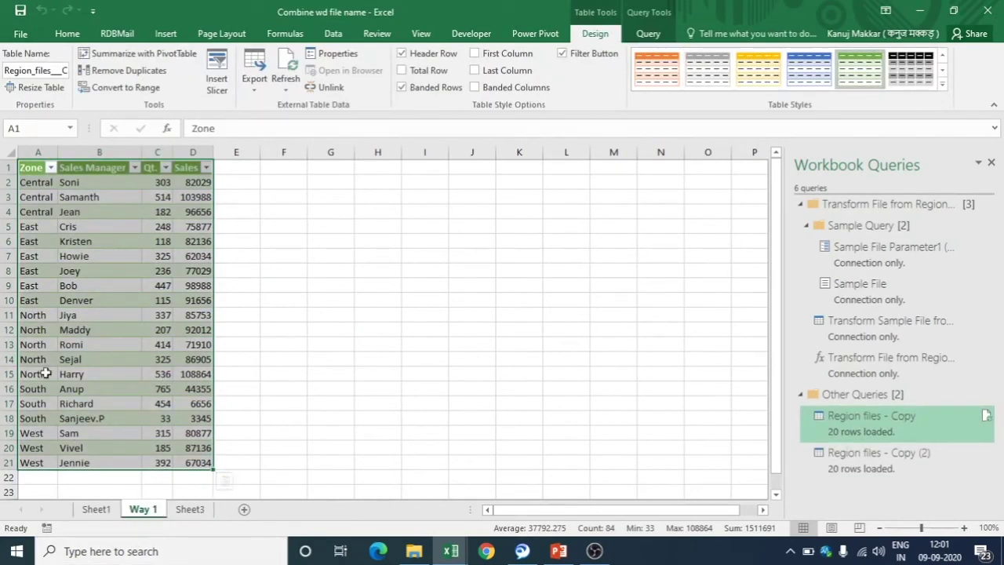
pyautogui.click(188, 509)
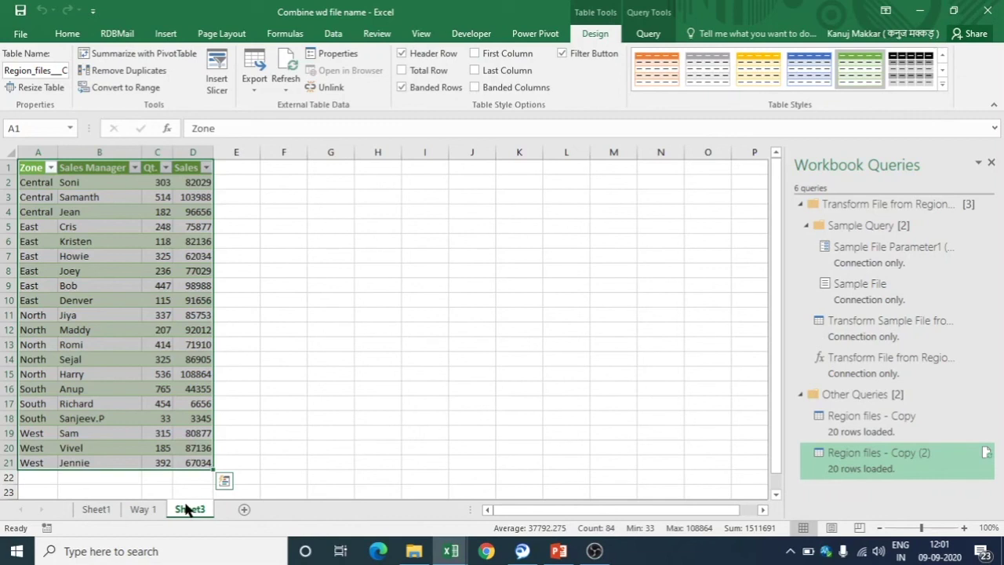
# Step: Rename the sheet holding the newly loaded table, Sheet3, as Way 2
pyautogui.doubleClick(188, 509)
pyautogui.write('Way 2')
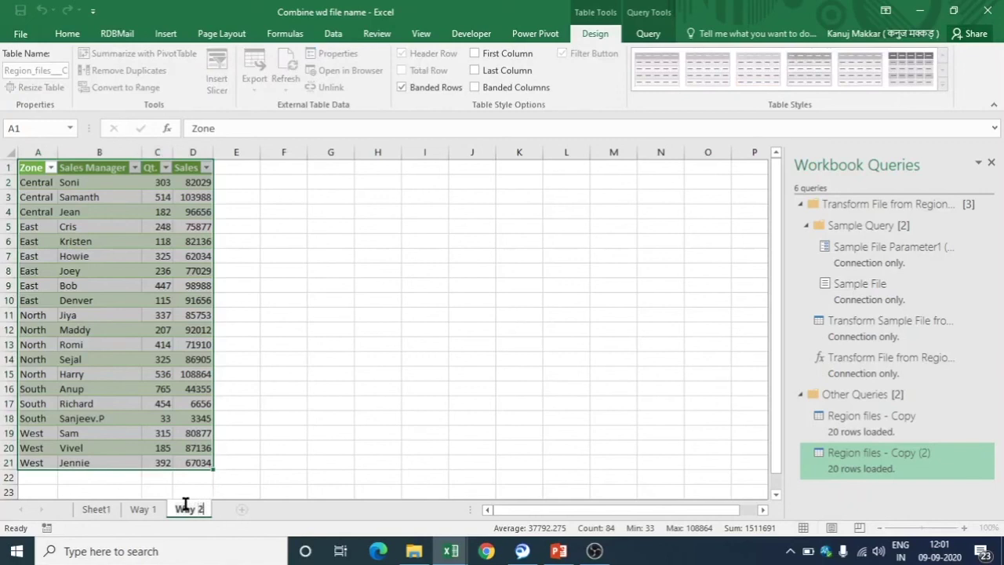
pyautogui.click(310, 444)
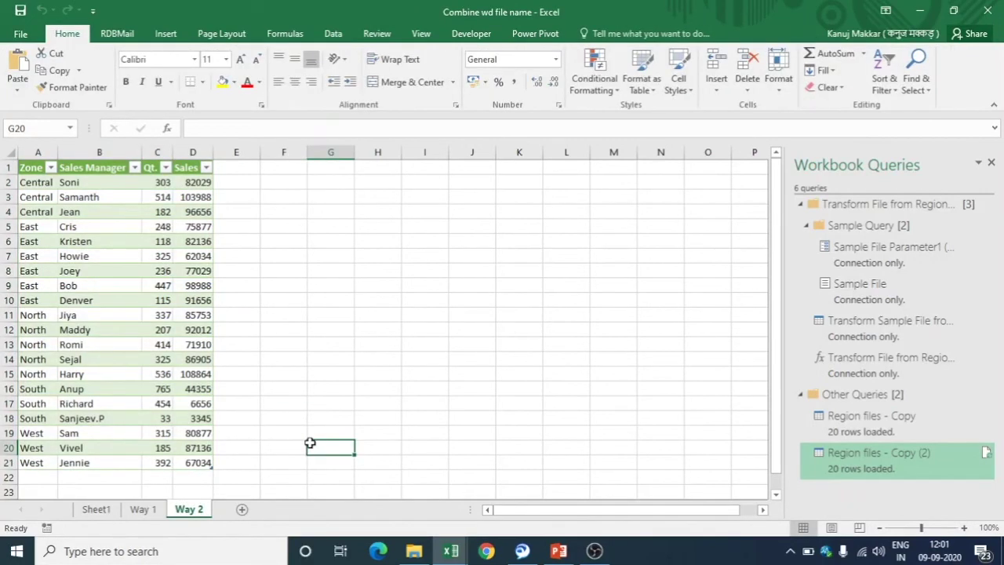